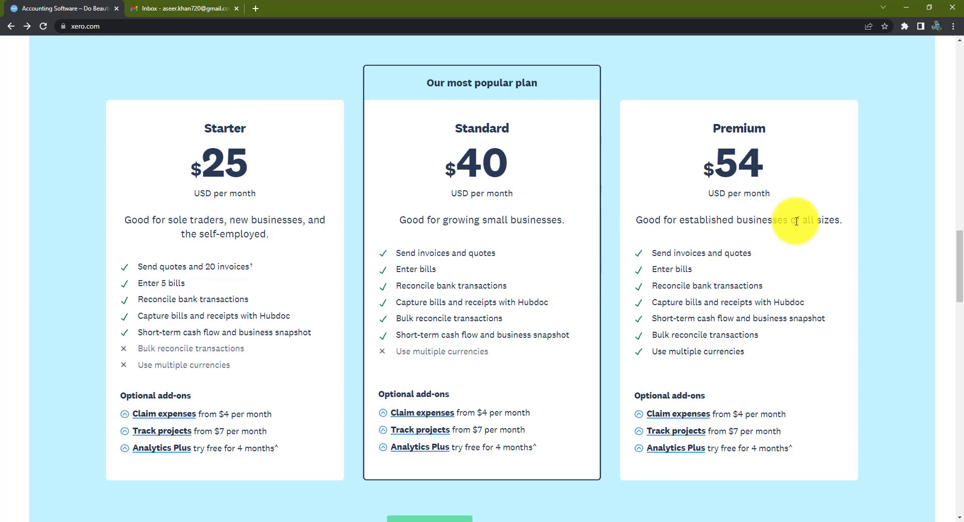
Step: Scroll the xero.com page back up to the 'Accounting software to do your to-do' header
{"action": "left_click_drag", "start_coordinate": [961, 248], "coordinate": [961, 271]}
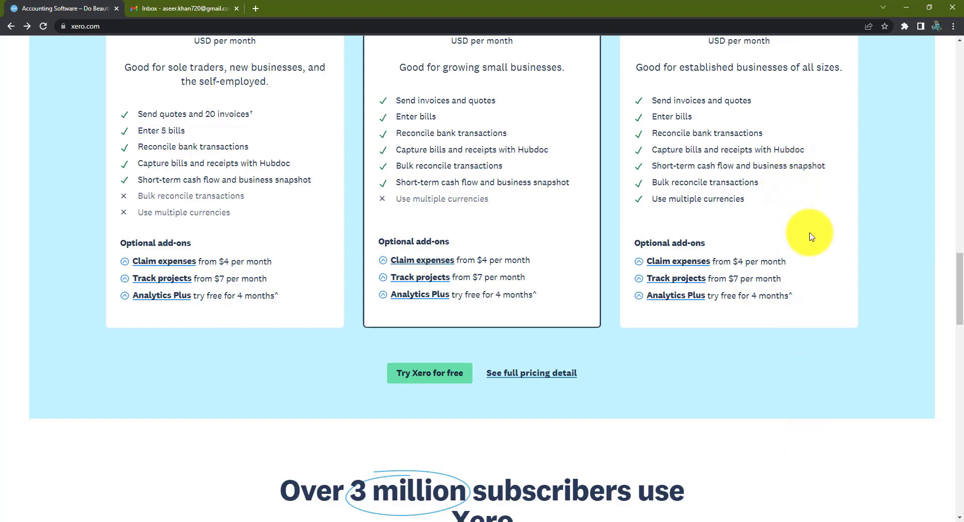
{"action": "left_click_drag", "start_coordinate": [955, 294], "coordinate": [960, 87]}
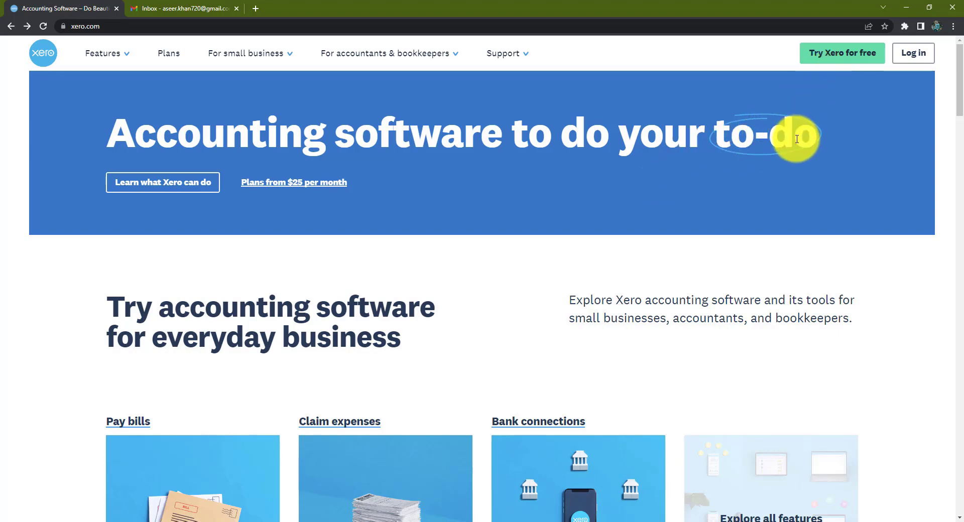
Step: Start the free trial sign-up and enter the first name, last name, email and phone number
{"action": "left_click", "coordinate": [850, 58]}
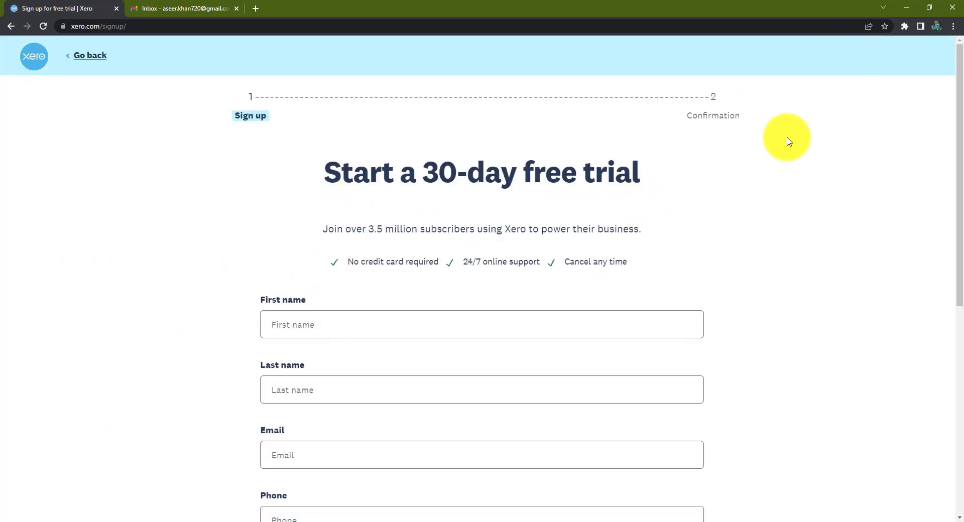
{"action": "left_click_drag", "start_coordinate": [957, 122], "coordinate": [947, 43]}
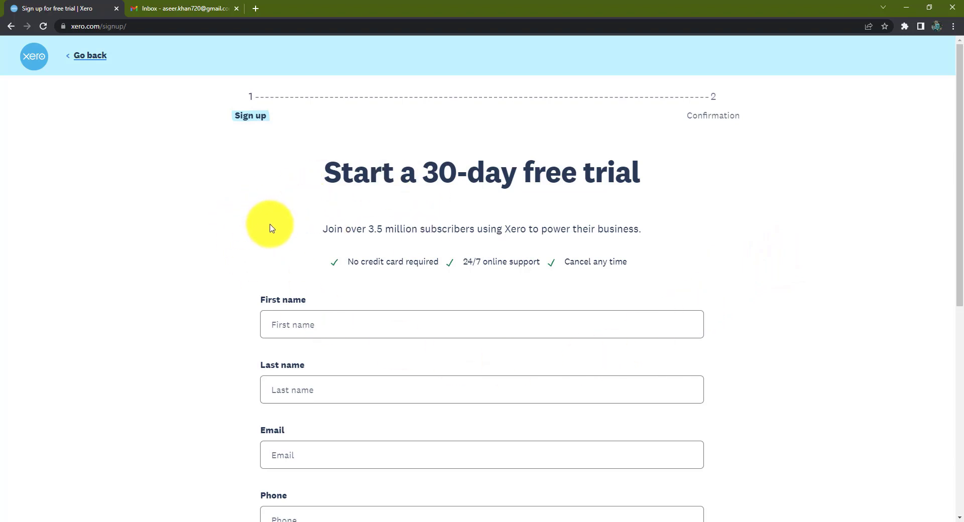
{"action": "scroll", "coordinate": [273, 229], "scroll_direction": "down", "scroll_amount": 1}
{"action": "scroll", "coordinate": [276, 230], "scroll_direction": "up", "scroll_amount": 1}
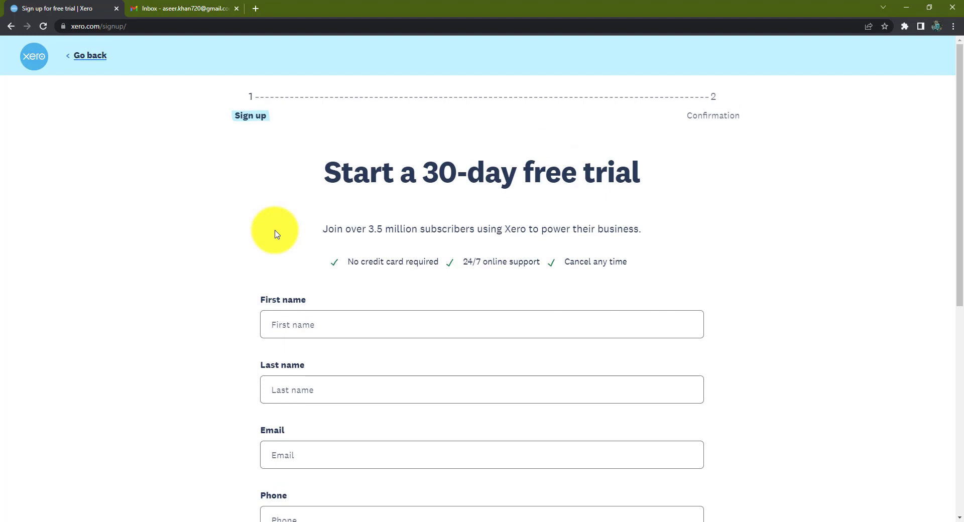
{"action": "left_click", "coordinate": [379, 325]}
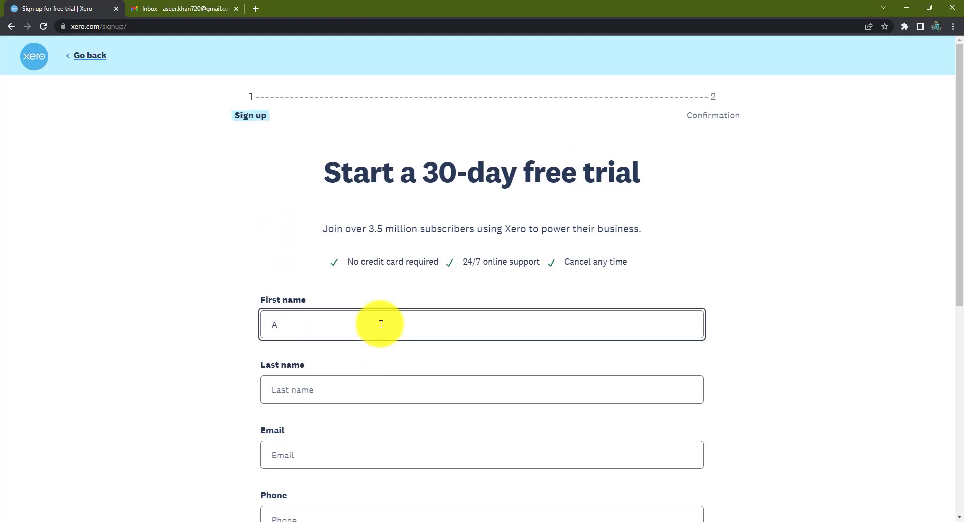
{"action": "key", "text": "Tab"}
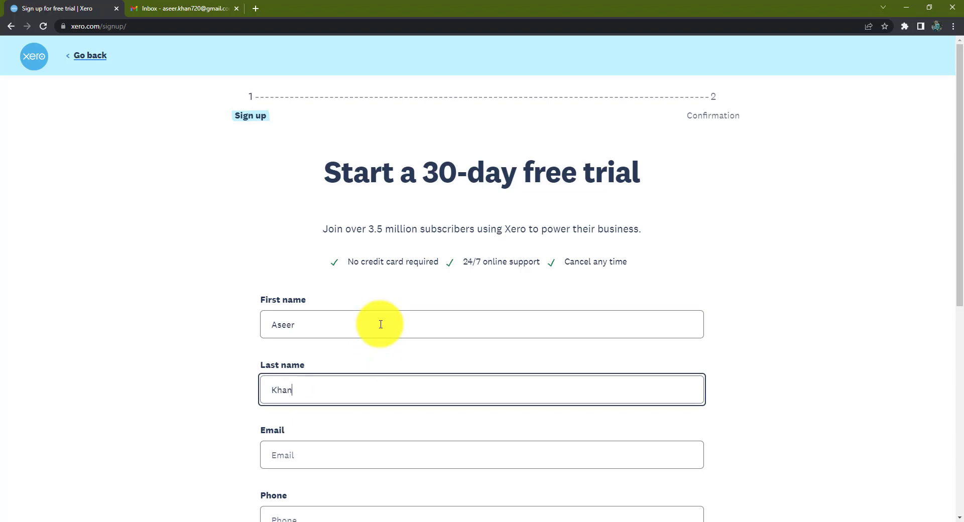
{"action": "scroll", "coordinate": [361, 347], "scroll_direction": "down", "scroll_amount": 2}
{"action": "left_click", "coordinate": [318, 357]}
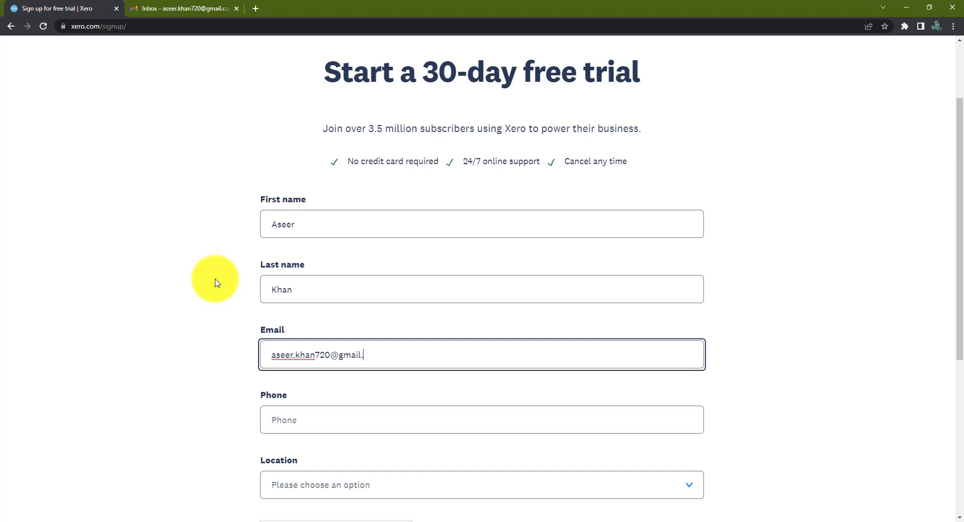
{"action": "type", "text": "m"}
{"action": "key", "text": "Tab"}
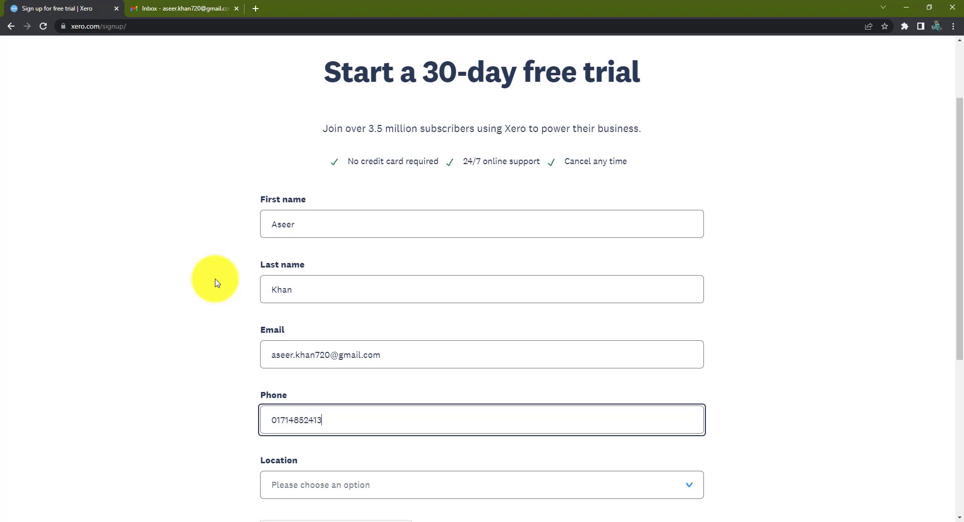
{"action": "scroll", "coordinate": [216, 283], "scroll_direction": "down", "scroll_amount": 3}
Step: Set location to Bangladesh, pass the reCAPTCHA and accept the terms of use and privacy notice
{"action": "left_click", "coordinate": [344, 330]}
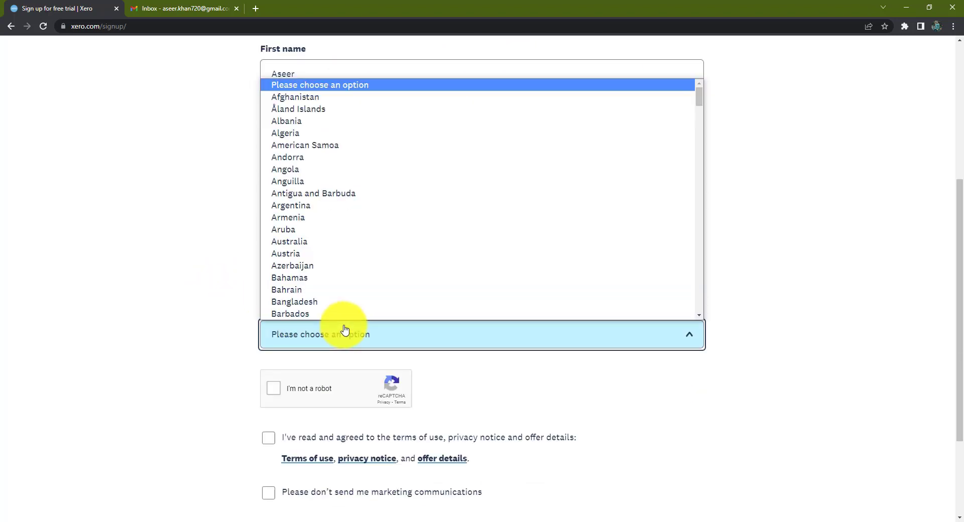
{"action": "left_click", "coordinate": [333, 302]}
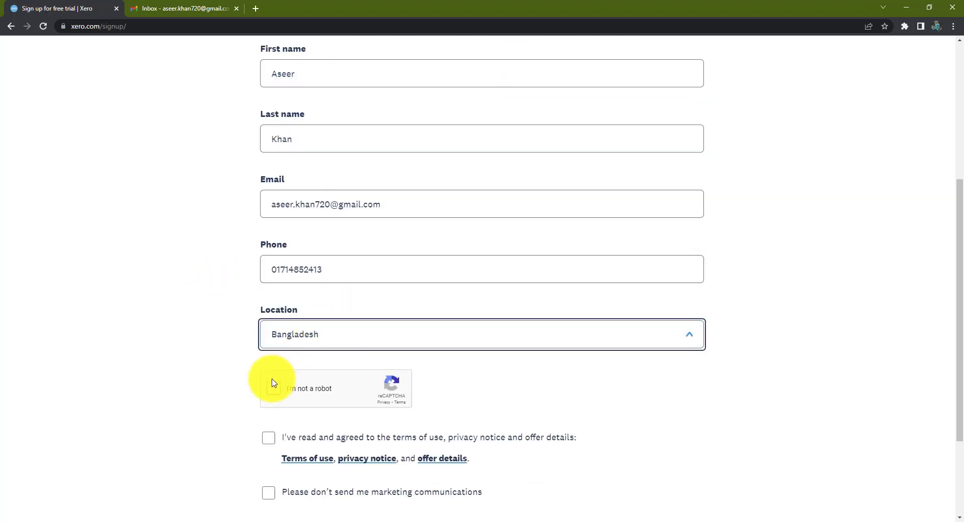
{"action": "left_click", "coordinate": [270, 384]}
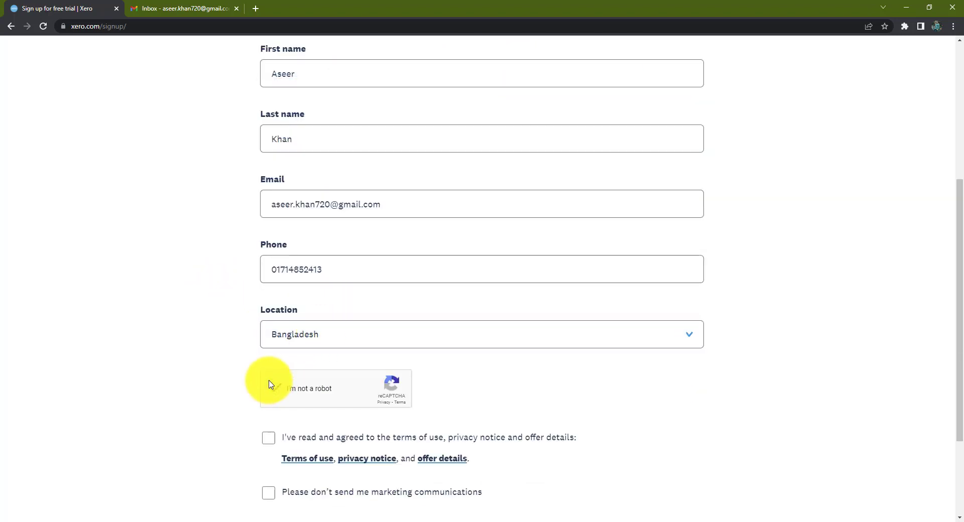
{"action": "double_click", "coordinate": [269, 441]}
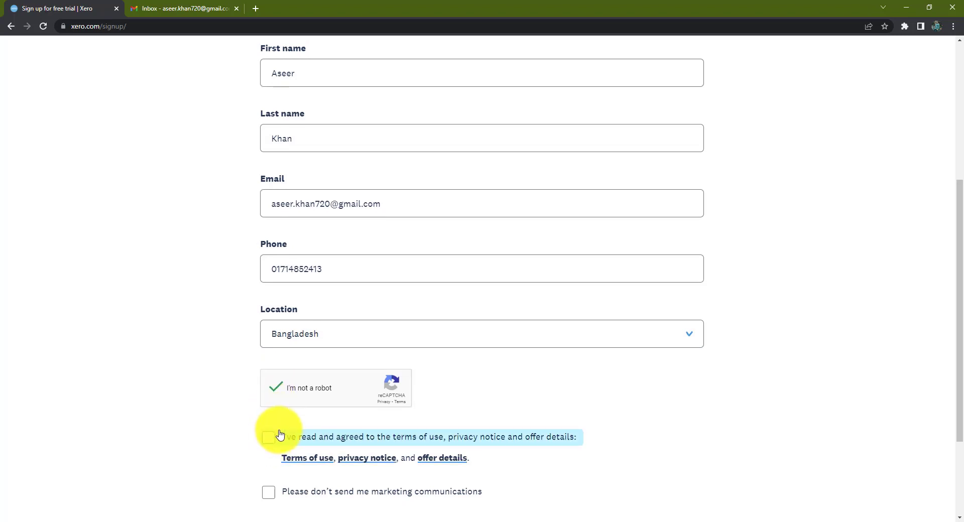
{"action": "scroll", "coordinate": [280, 433], "scroll_direction": "down", "scroll_amount": 2}
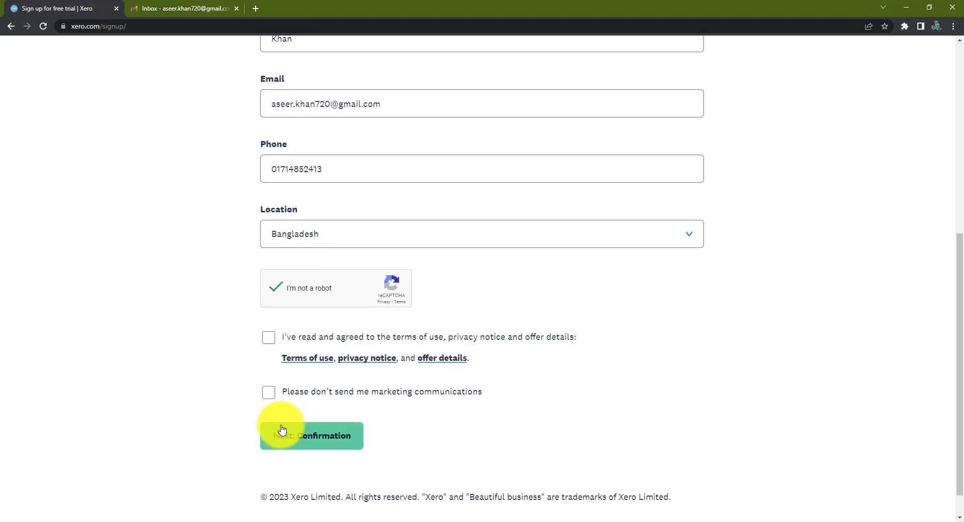
{"action": "left_click", "coordinate": [275, 343]}
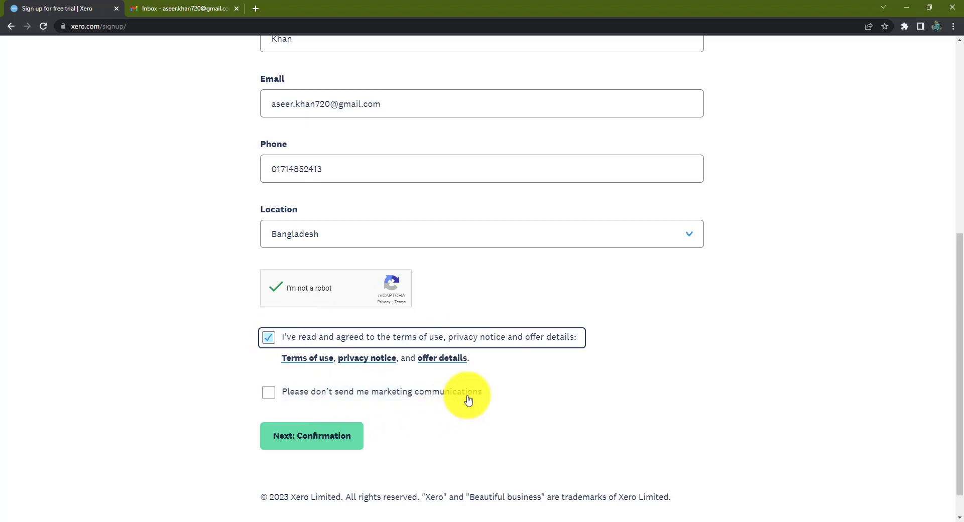
Step: Submit the sign-up and confirm the email via 'Yes, it's me – let's get started' in Gmail
{"action": "left_click", "coordinate": [340, 442]}
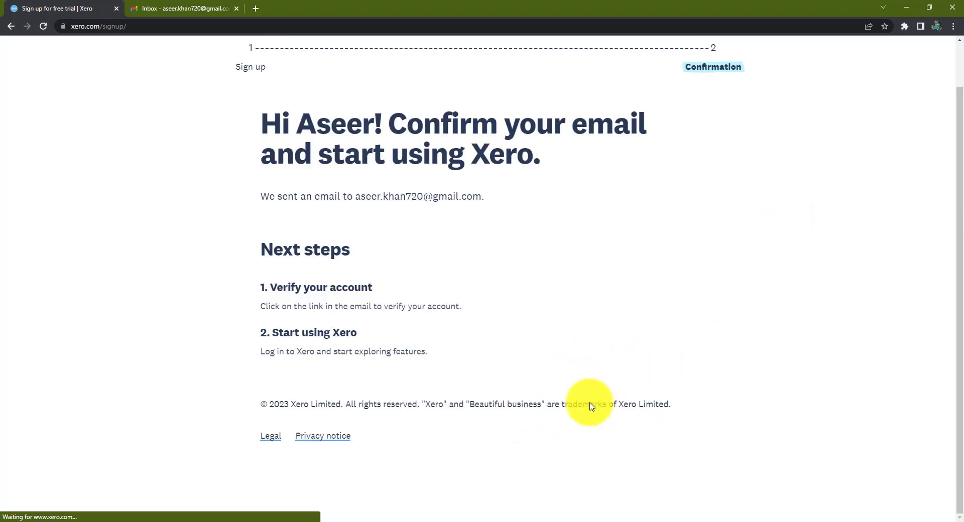
{"action": "scroll", "coordinate": [717, 341], "scroll_direction": "up", "scroll_amount": 1}
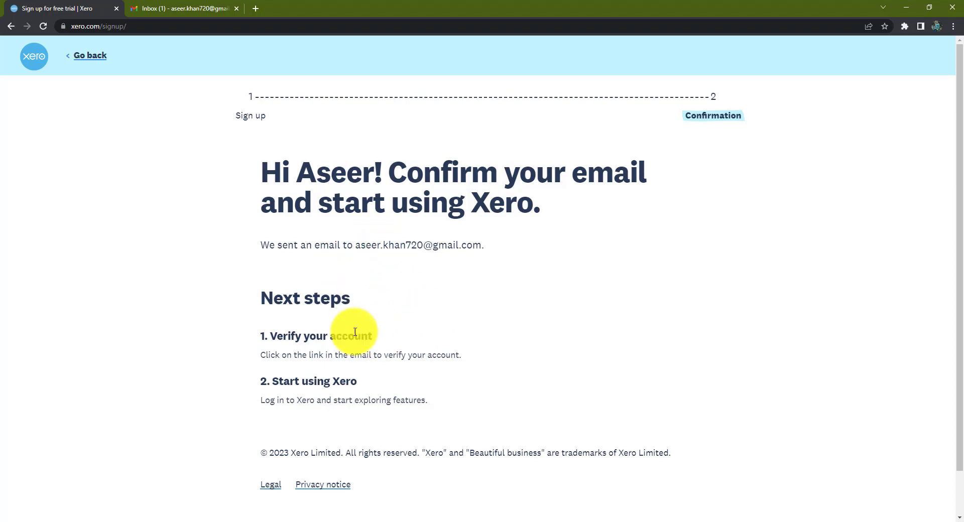
{"action": "left_click", "coordinate": [168, 8]}
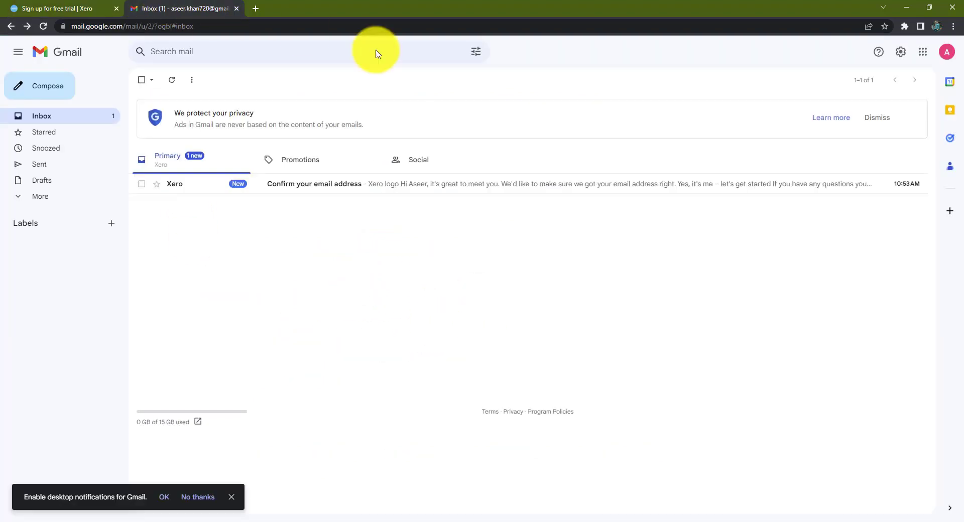
{"action": "left_click", "coordinate": [612, 189]}
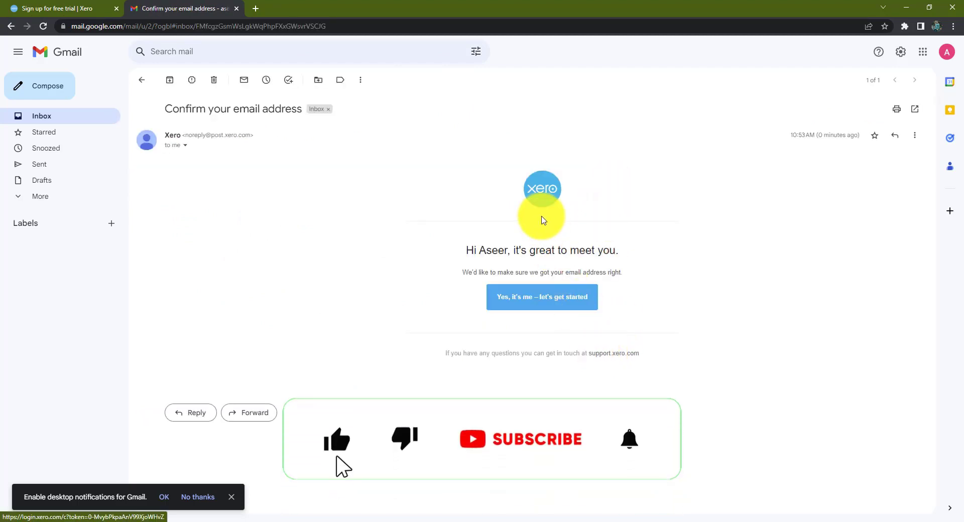
{"action": "left_click", "coordinate": [549, 301]}
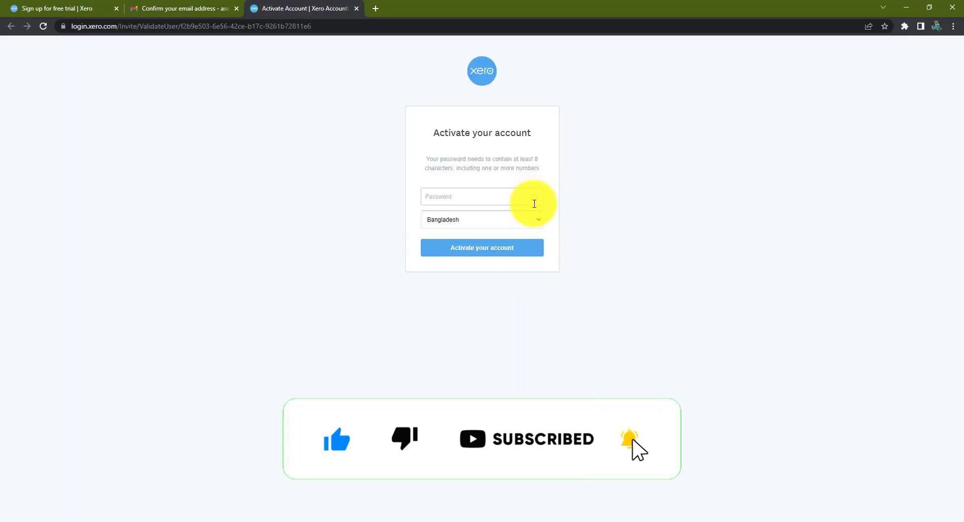
Step: Enter an account password and activate the Xero account
{"action": "left_click", "coordinate": [470, 195]}
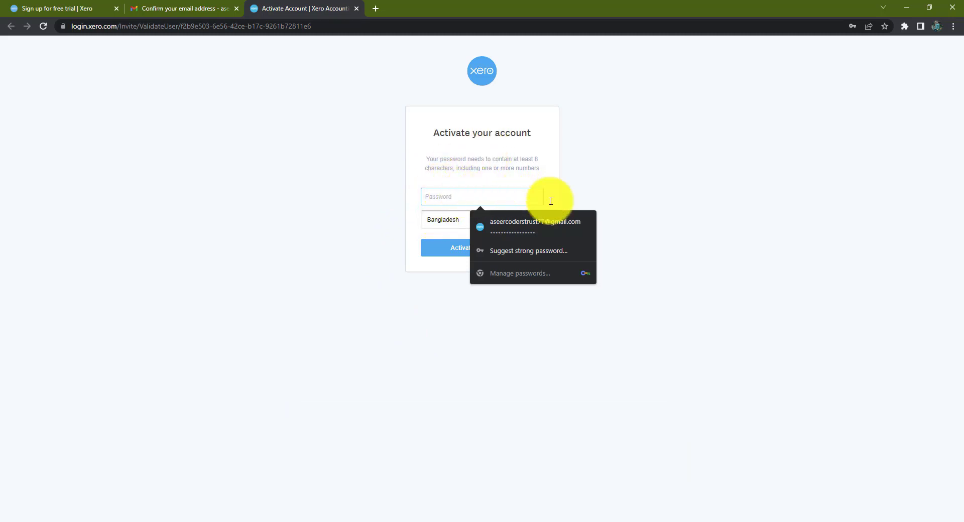
{"action": "left_click", "coordinate": [550, 339]}
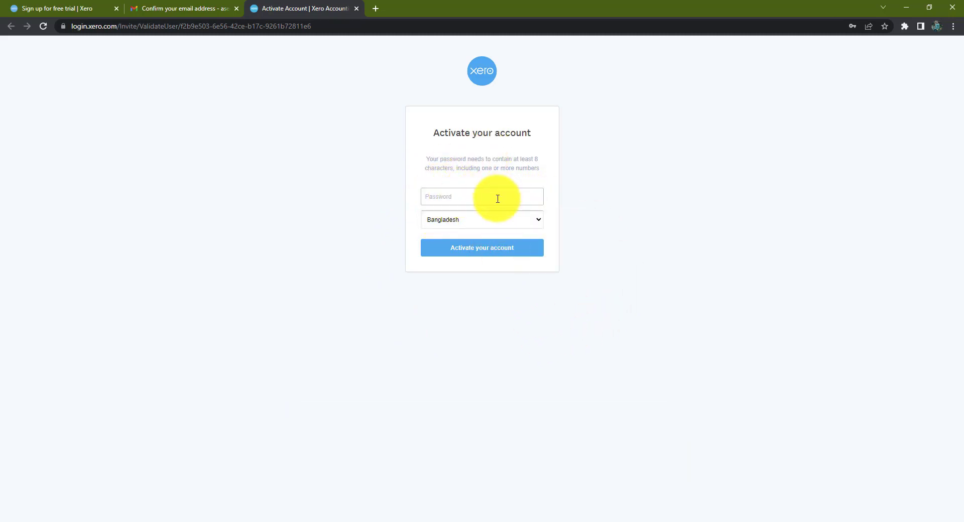
{"action": "left_click", "coordinate": [497, 199]}
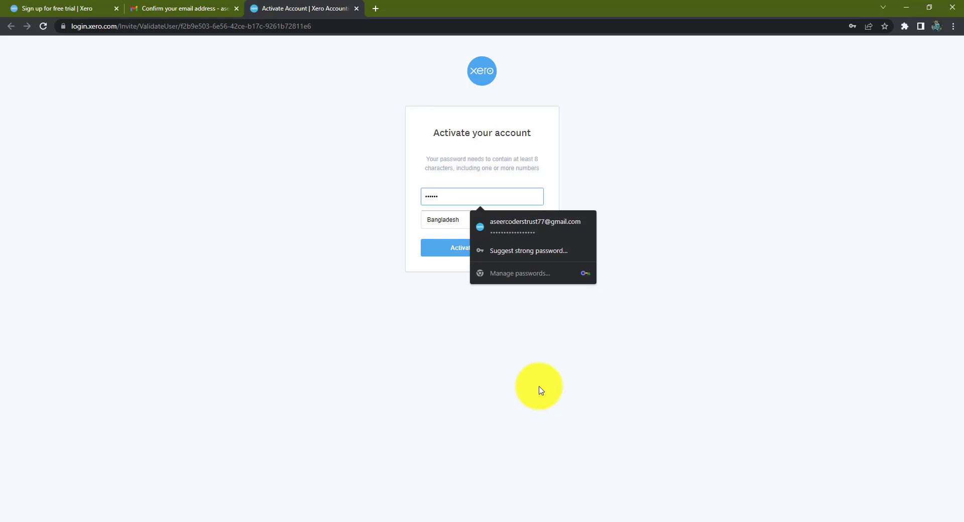
{"action": "type", "text": "12"}
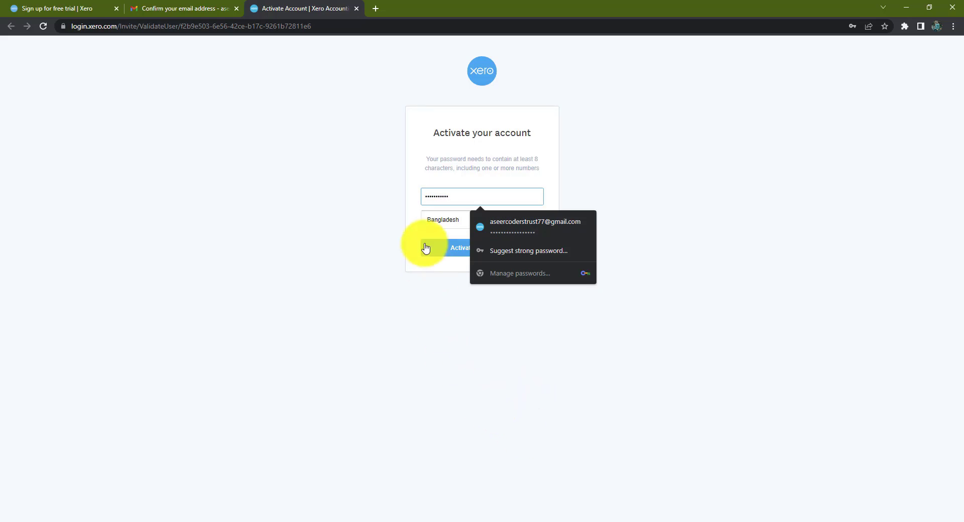
{"action": "left_click", "coordinate": [441, 248]}
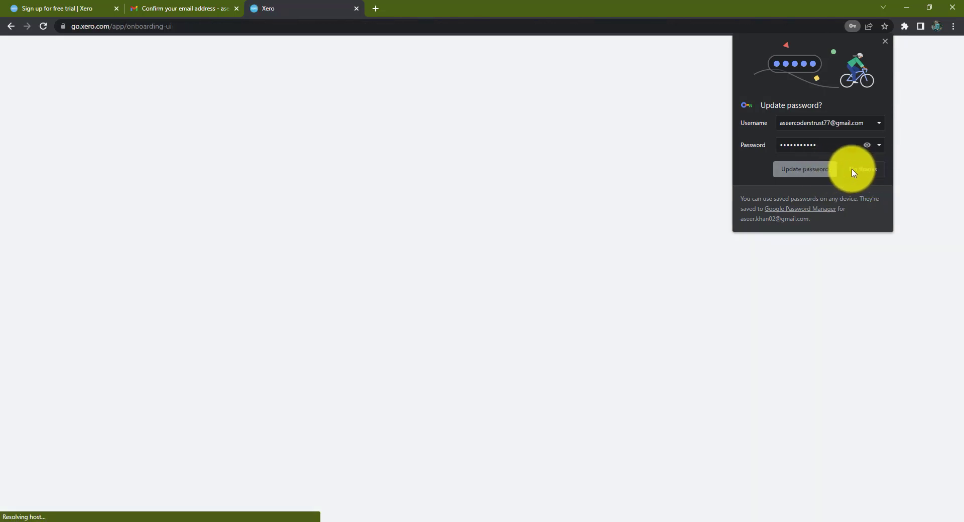
Step: Decline Chrome's password update and close the old 'Sign up for free trial' tab
{"action": "left_click", "coordinate": [856, 171]}
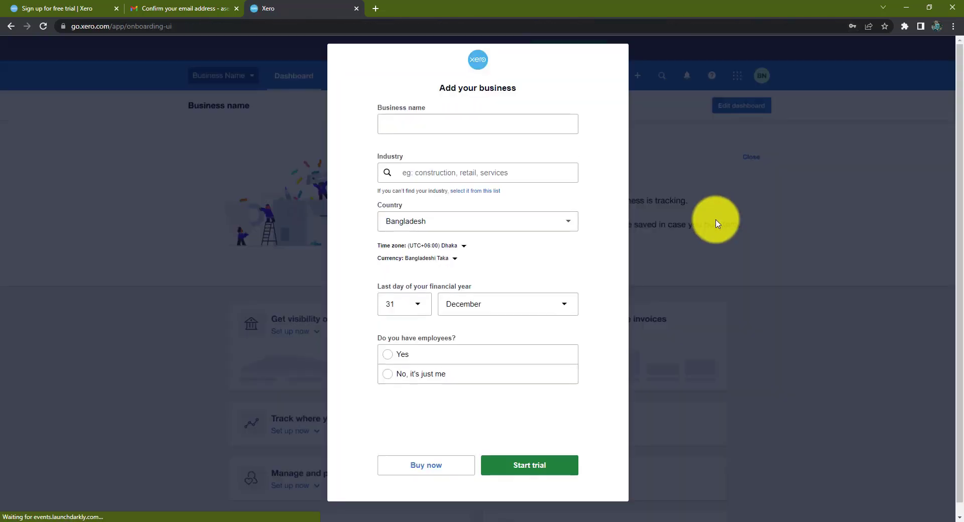
{"action": "left_click", "coordinate": [117, 8]}
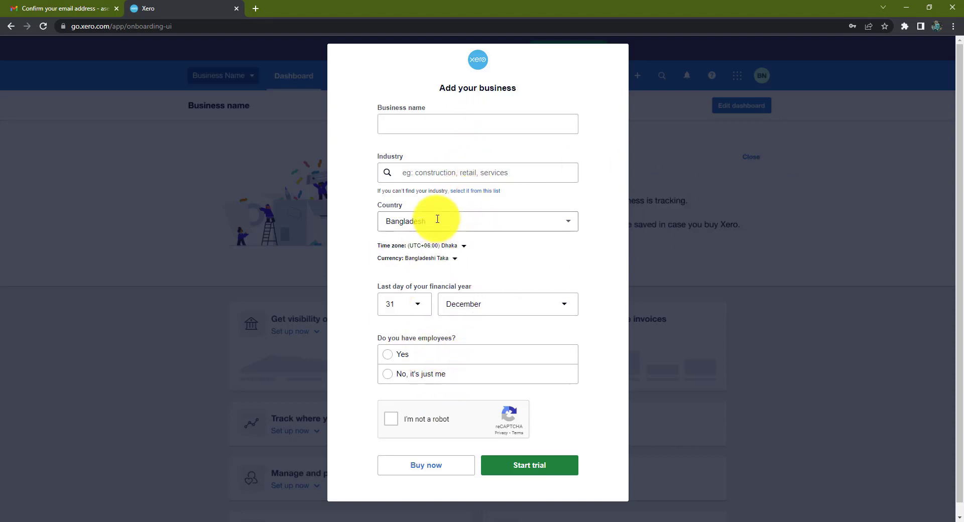
Step: Copy 'Western Computer UK' from the Word setup sheet for Xero's Business name field
{"action": "left_click", "coordinate": [501, 117]}
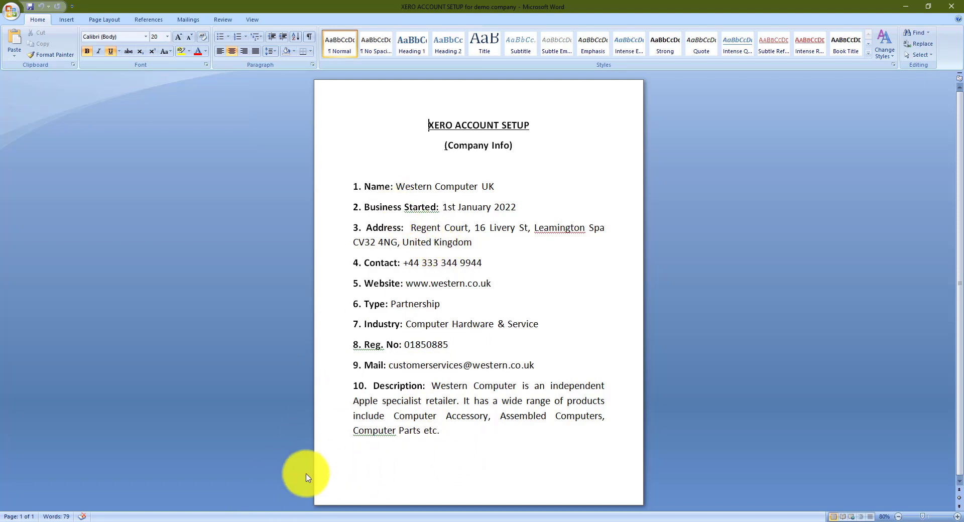
{"action": "left_click", "coordinate": [397, 186]}
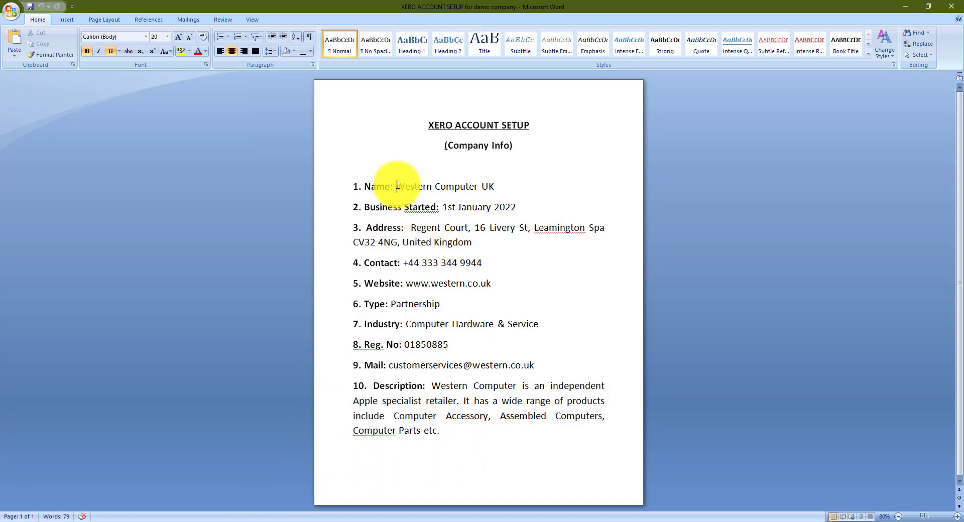
{"action": "left_click_drag", "start_coordinate": [397, 186], "coordinate": [492, 189]}
{"action": "key", "text": "ctrl+c"}
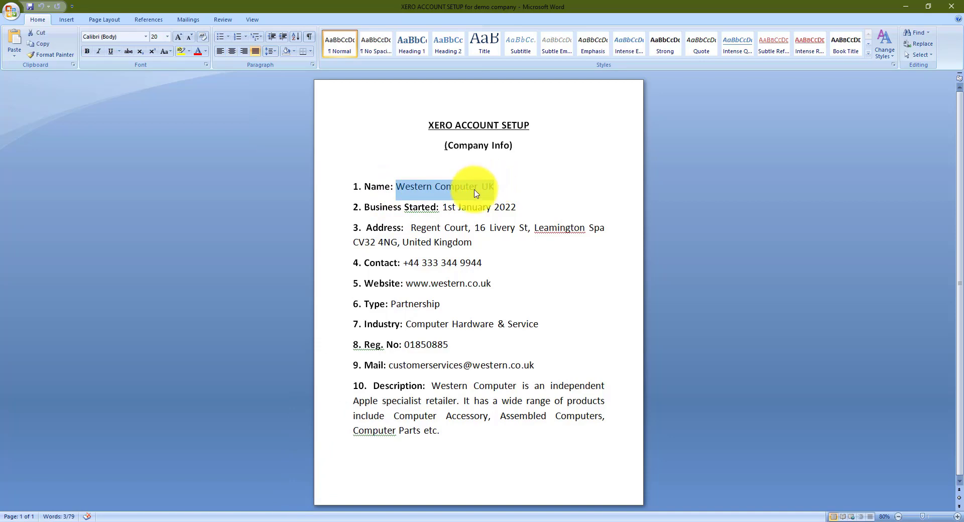
{"action": "right_click", "coordinate": [474, 192]}
{"action": "left_click", "coordinate": [362, 366]}
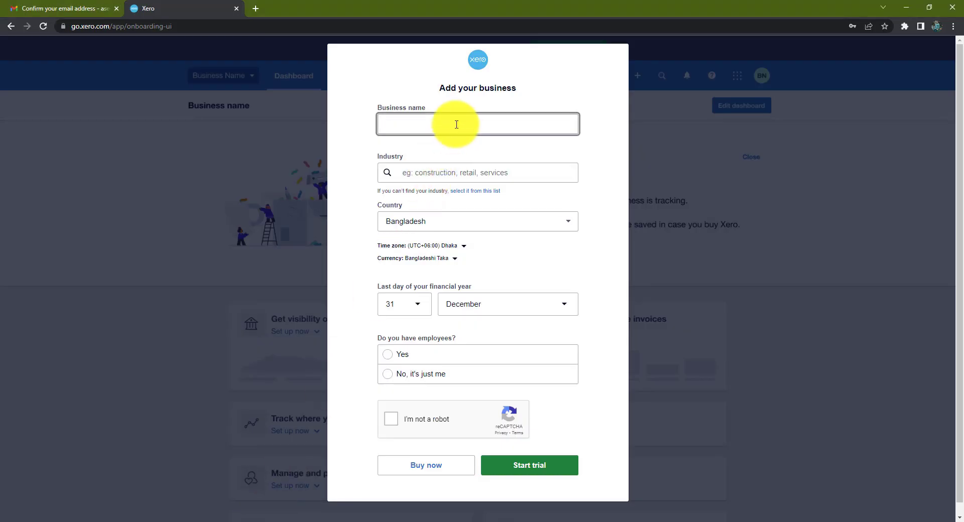
Step: Paste Western Computer UK as business name and choose Computer and Electronic Office Equipment Manufacturing industry
{"action": "right_click", "coordinate": [458, 123]}
{"action": "left_click", "coordinate": [489, 199]}
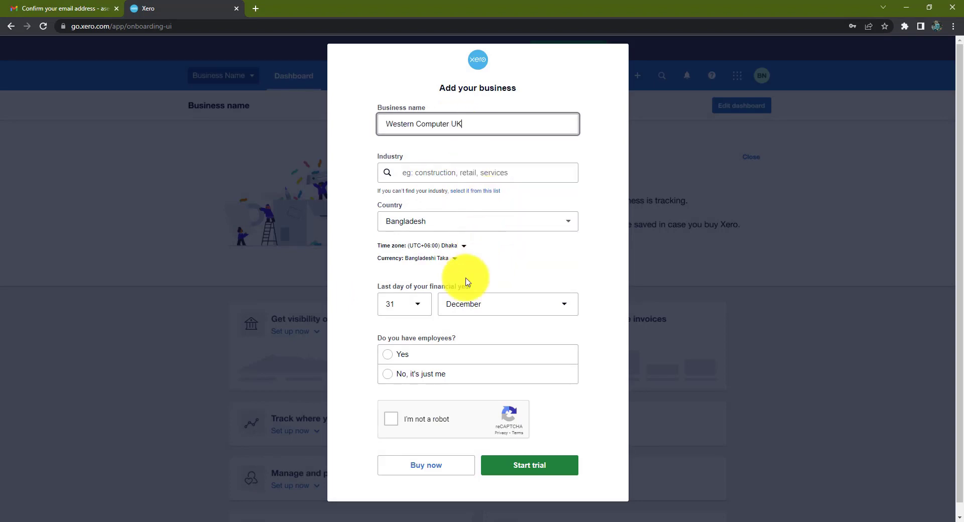
{"action": "left_click", "coordinate": [467, 176]}
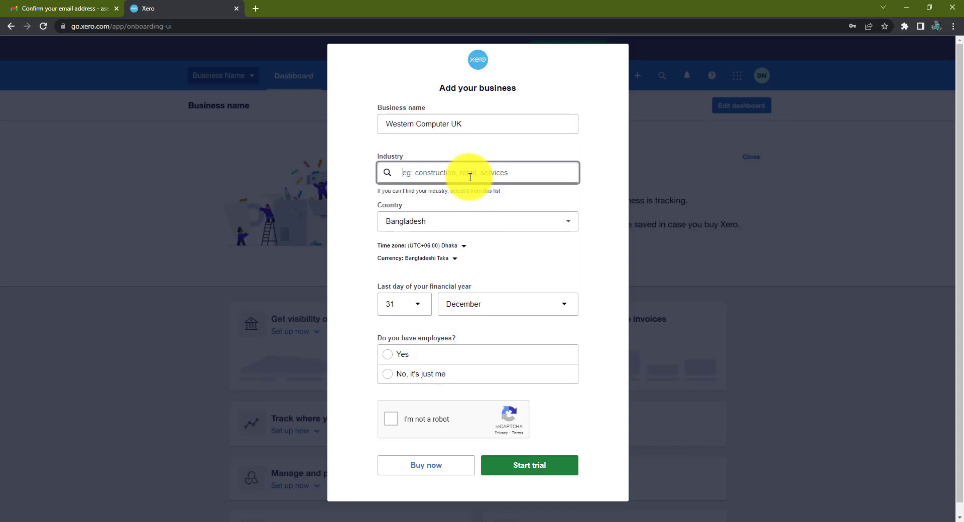
{"action": "type", "text": "Co"}
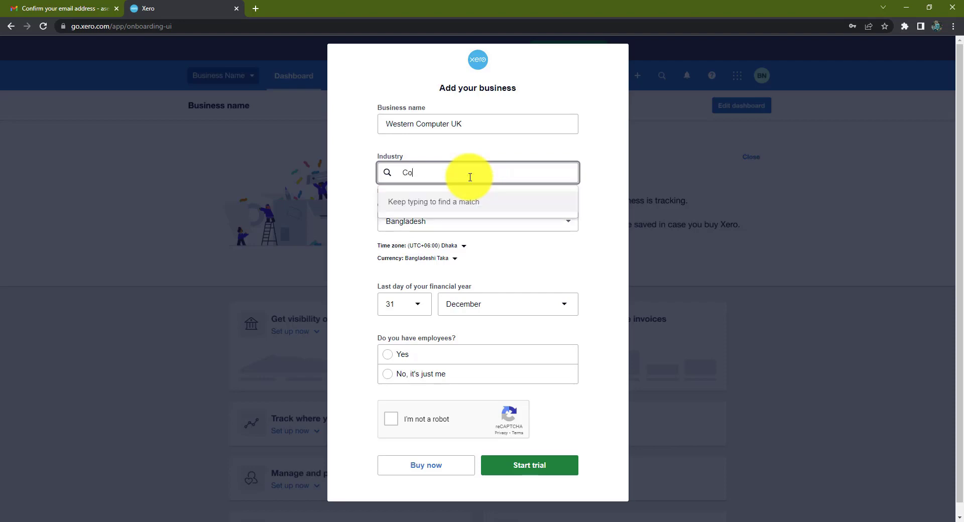
{"action": "type", "text": "mputer"}
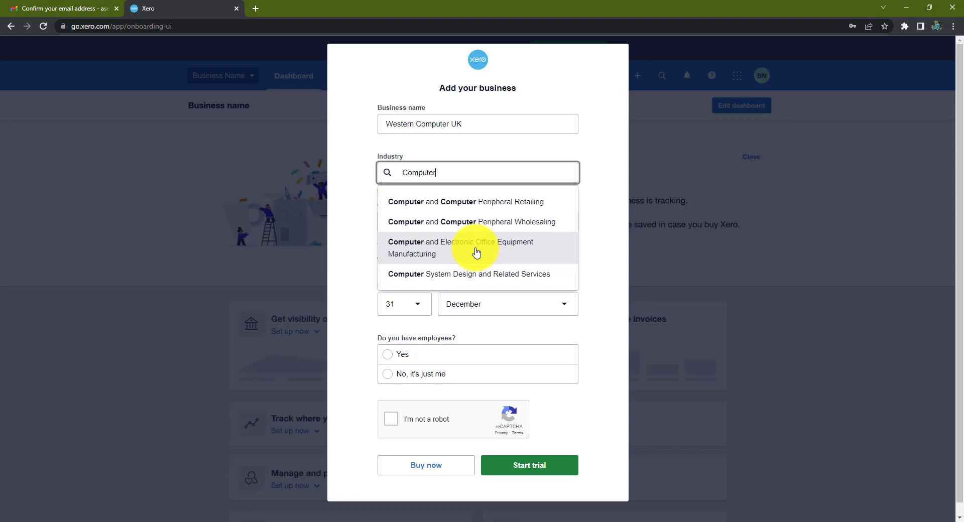
{"action": "left_click", "coordinate": [475, 252]}
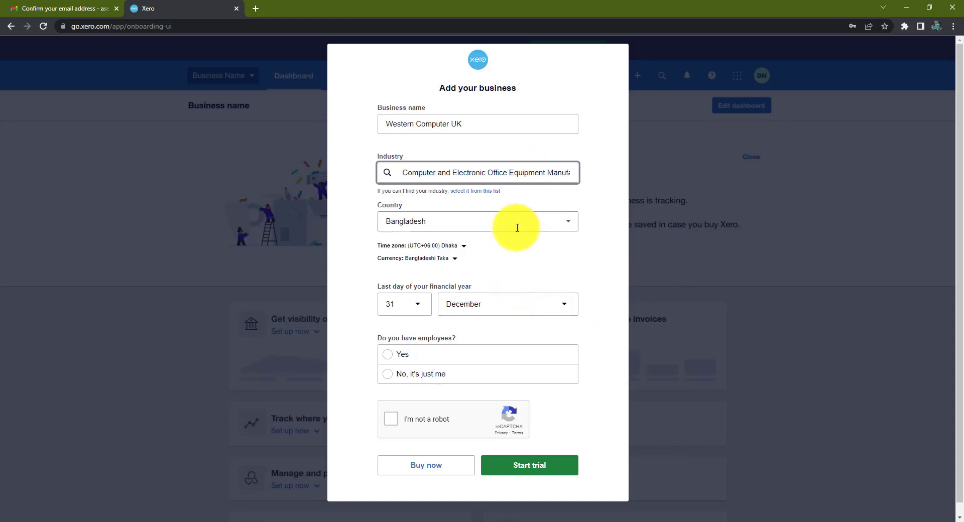
Step: Set the business country to United Kingdom and answer Yes to having employees
{"action": "left_click", "coordinate": [565, 227]}
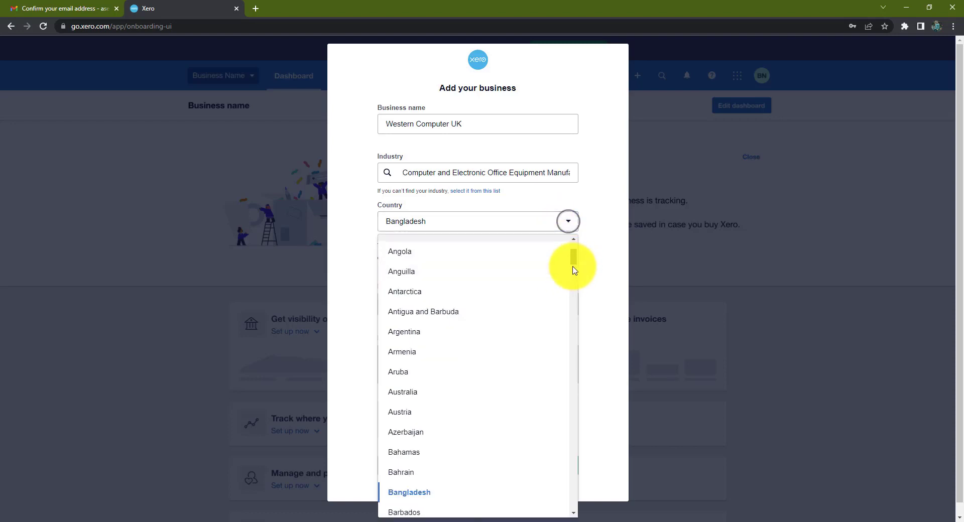
{"action": "left_click_drag", "start_coordinate": [574, 263], "coordinate": [571, 507]}
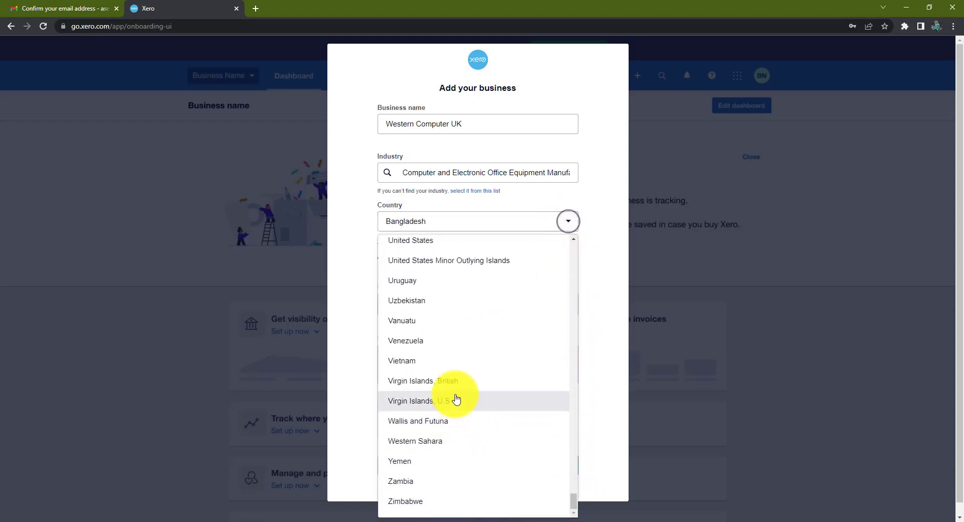
{"action": "scroll", "coordinate": [453, 419], "scroll_direction": "down", "scroll_amount": 1}
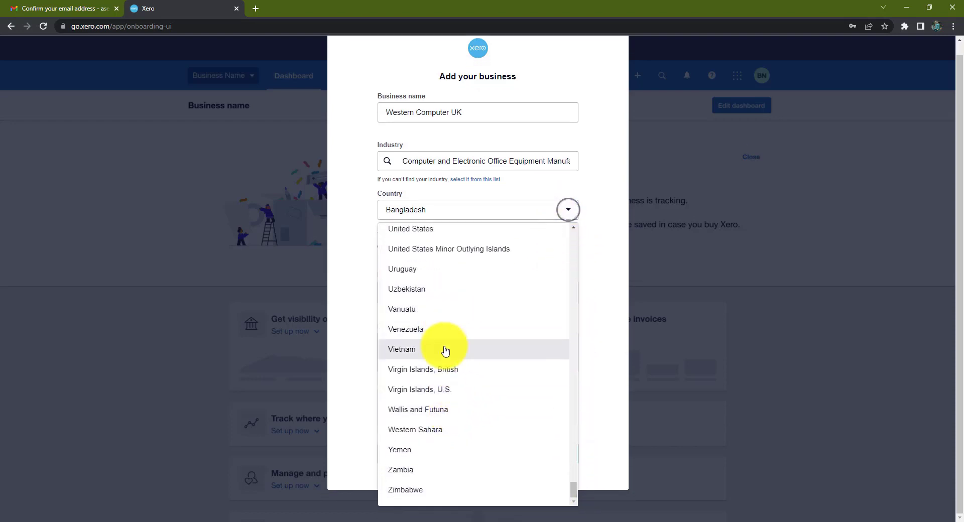
{"action": "scroll", "coordinate": [446, 350], "scroll_direction": "up", "scroll_amount": 2}
{"action": "left_click", "coordinate": [441, 300]}
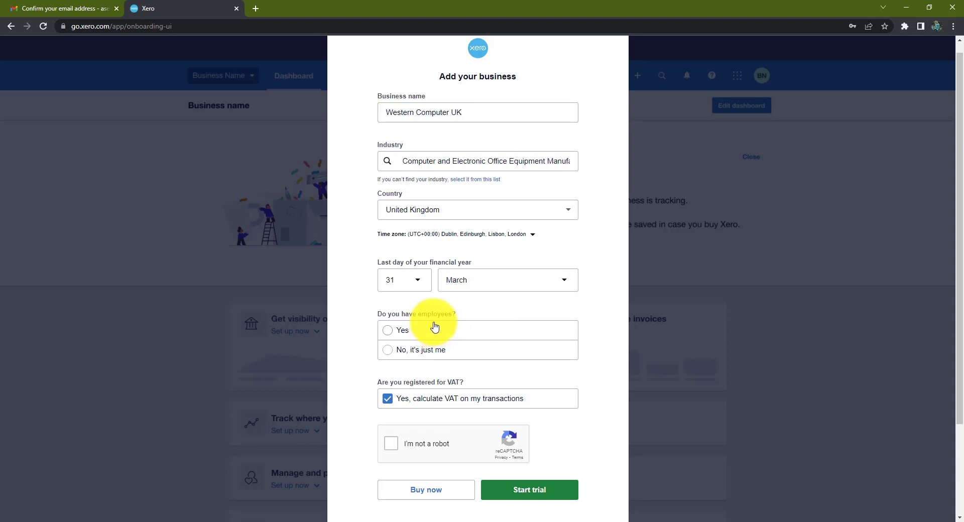
{"action": "left_click", "coordinate": [393, 332]}
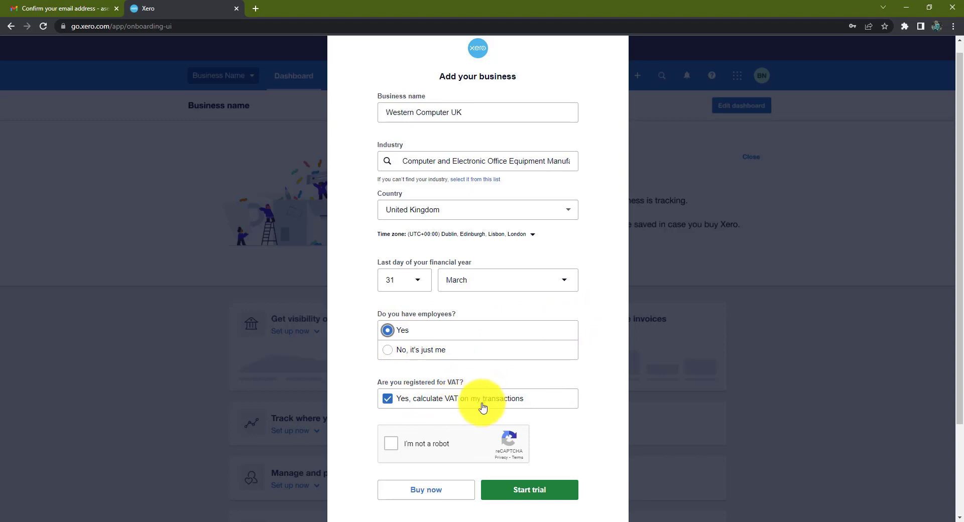
Step: Pass the 'I'm not a robot' check and start the trial for Western Computer UK
{"action": "scroll", "coordinate": [497, 387], "scroll_direction": "down", "scroll_amount": 2}
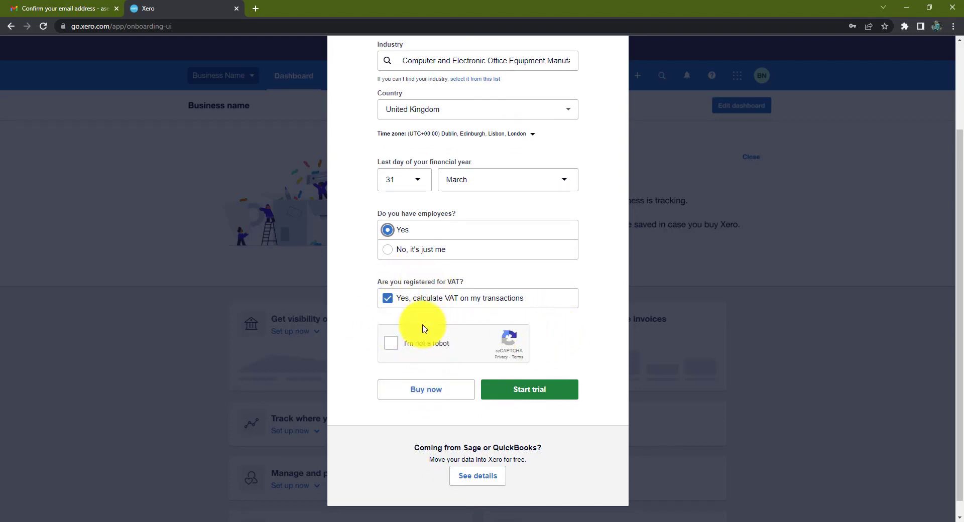
{"action": "left_click", "coordinate": [392, 345]}
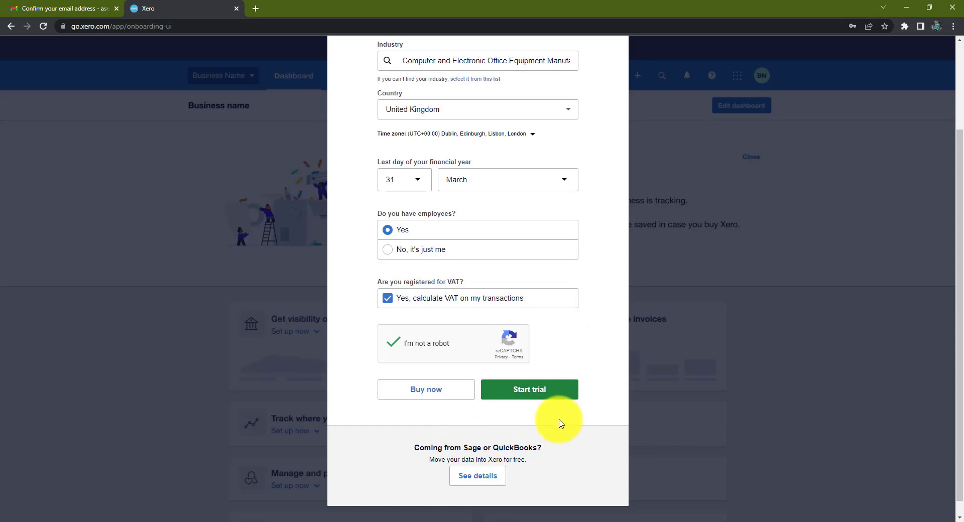
{"action": "left_click", "coordinate": [558, 394]}
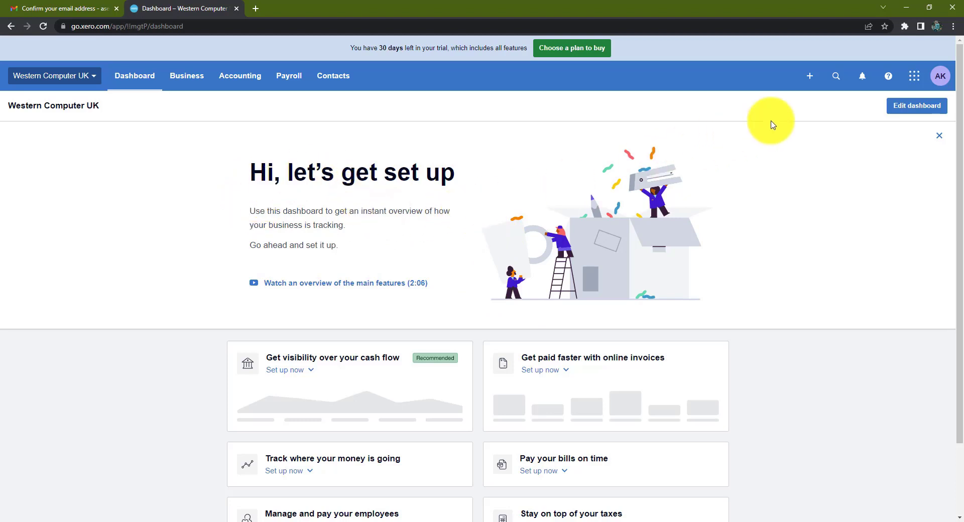
Step: Close the dashboard's overview banner and browse the Business, Accounting, Payroll, Contacts and account menus
{"action": "mouse_move", "coordinate": [959, 107]}
{"action": "left_mouse_down"}
{"action": "mouse_move", "coordinate": [960, 98]}
{"action": "mouse_move", "coordinate": [961, 121]}
{"action": "left_mouse_up"}
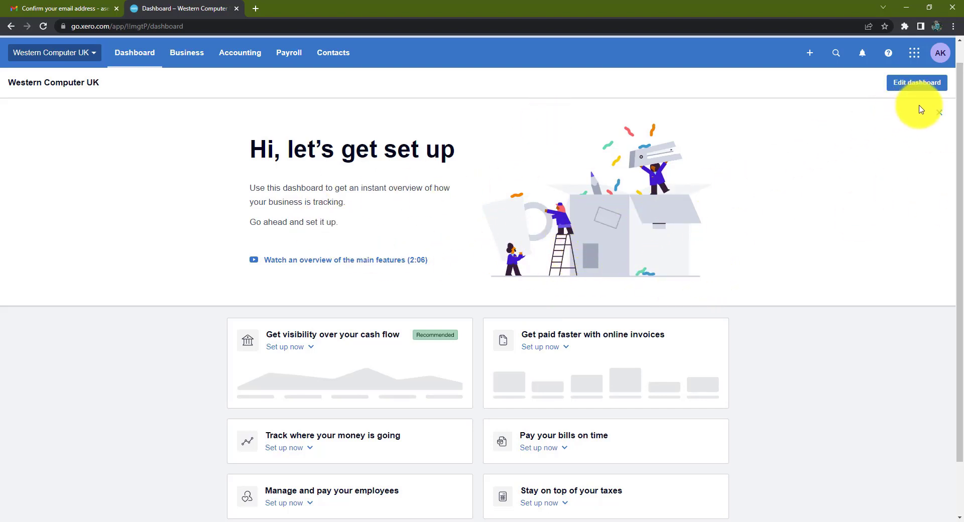
{"action": "left_click", "coordinate": [940, 115]}
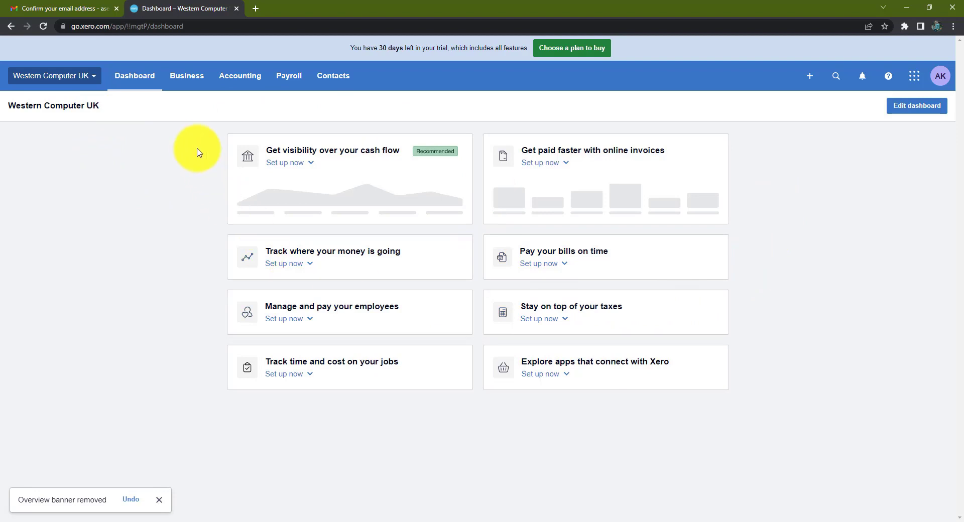
{"action": "left_click", "coordinate": [196, 82]}
{"action": "left_click", "coordinate": [243, 80]}
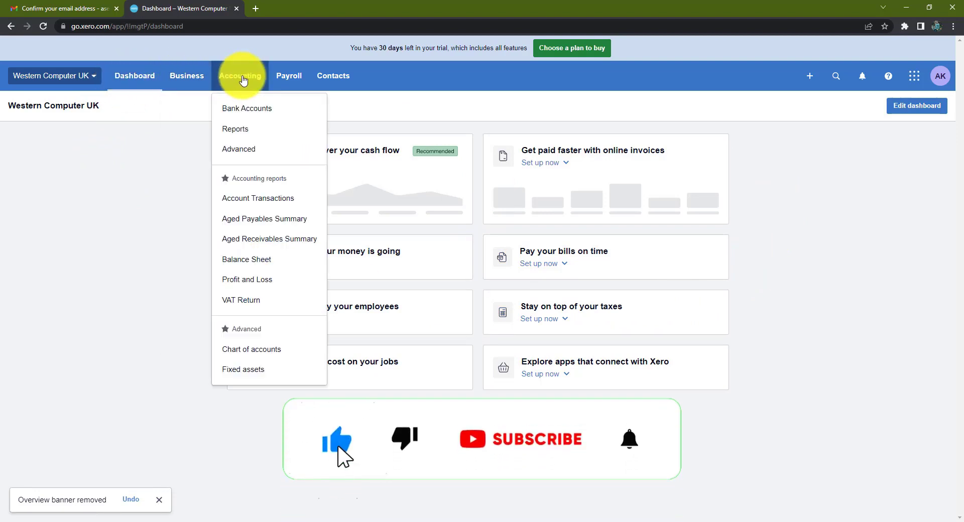
{"action": "left_click", "coordinate": [290, 77]}
{"action": "left_click", "coordinate": [321, 77]}
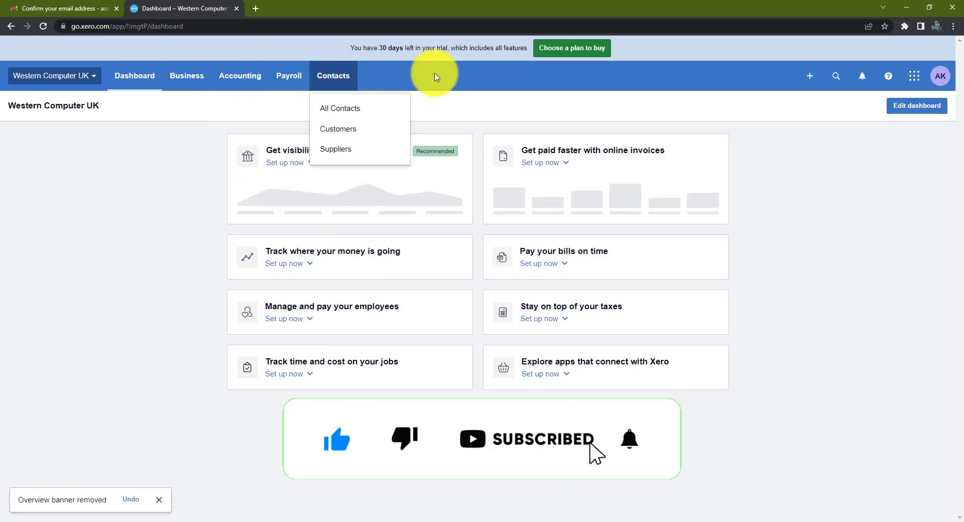
{"action": "left_click", "coordinate": [824, 180]}
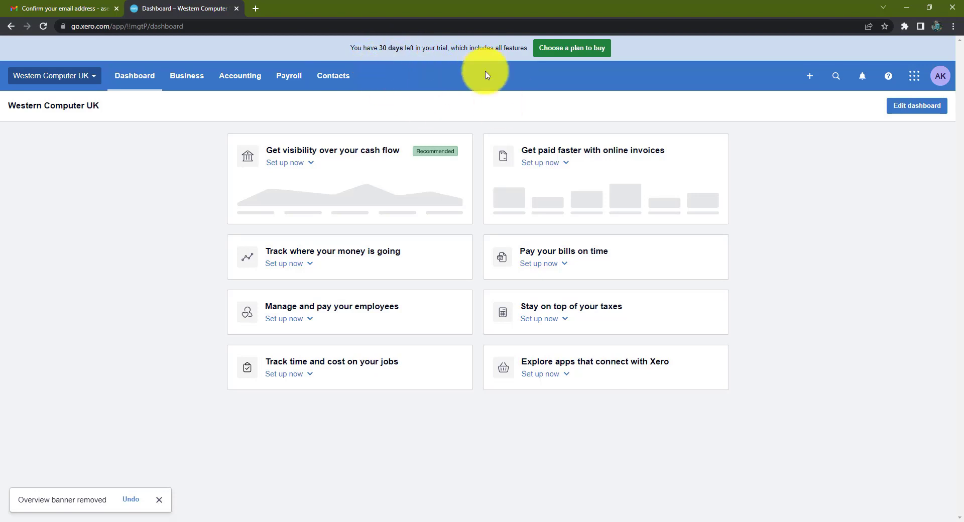
{"action": "left_click", "coordinate": [939, 80]}
{"action": "left_click", "coordinate": [939, 79]}
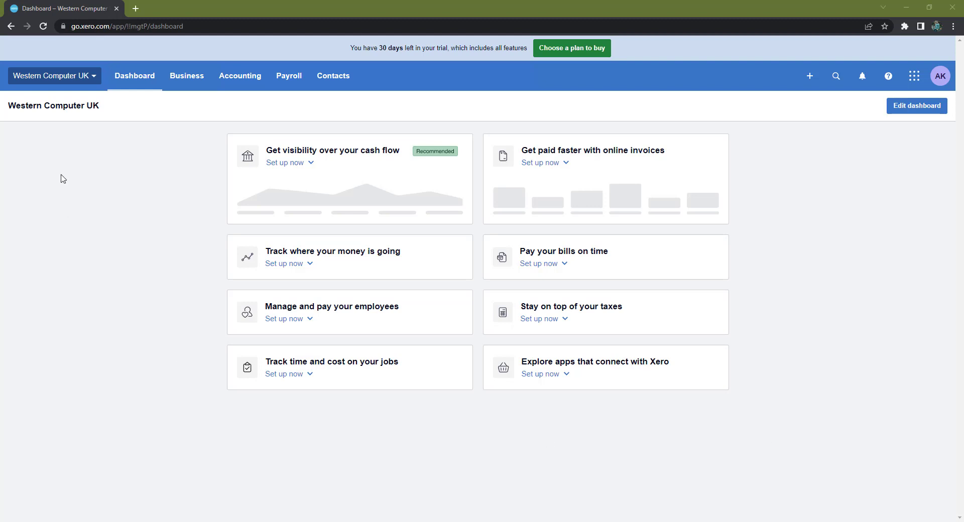
Step: Open Organisation details for Western Computer UK through the organisation menu's Settings
{"action": "left_click", "coordinate": [83, 81]}
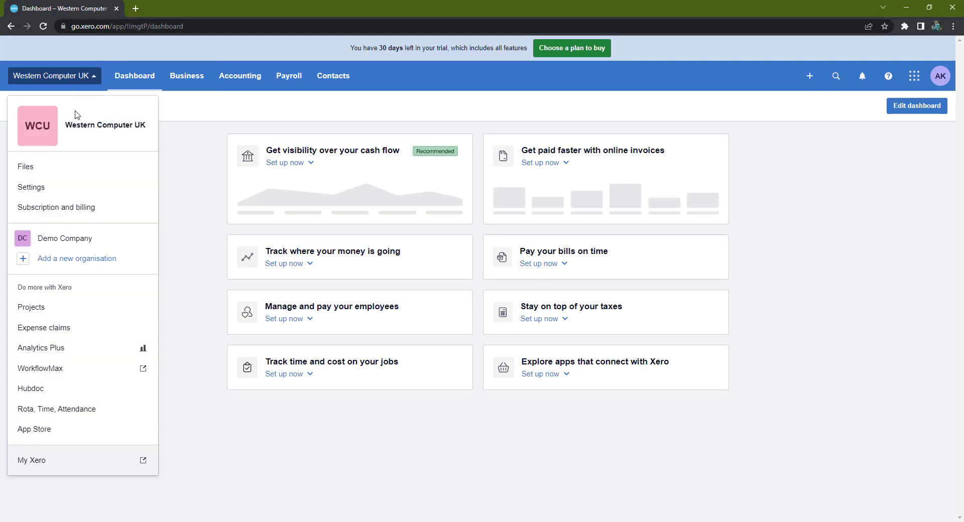
{"action": "left_click", "coordinate": [55, 187]}
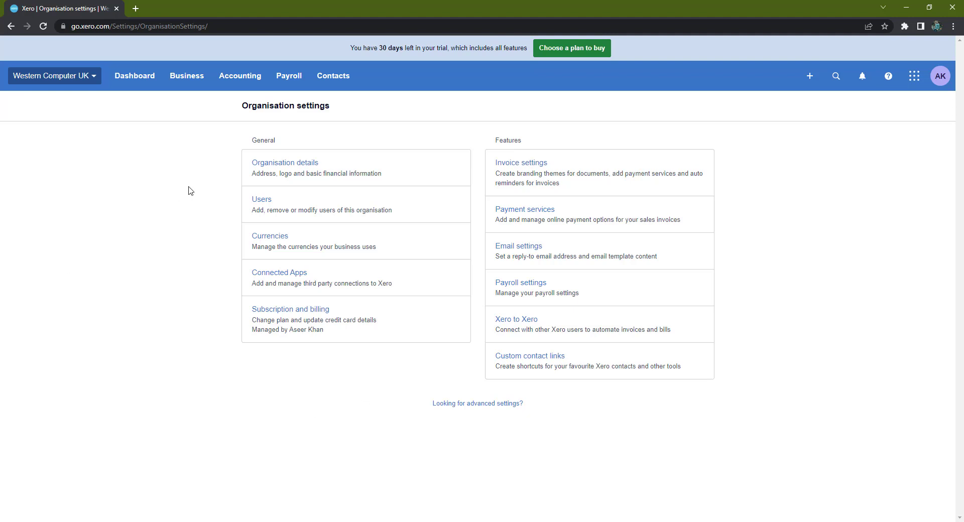
{"action": "left_click", "coordinate": [296, 166]}
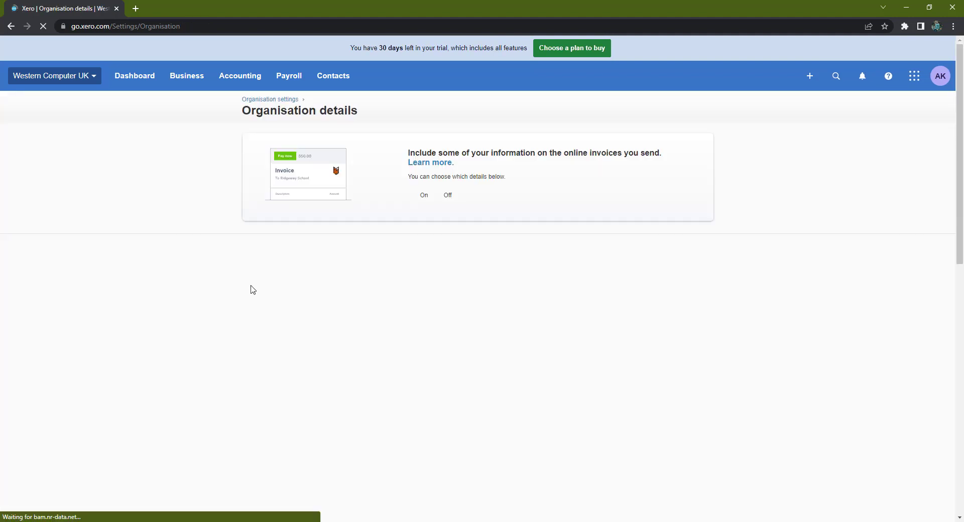
Step: Upload Western_Computer_Inc.png from Downloads as the organisation logo
{"action": "scroll", "coordinate": [261, 291], "scroll_direction": "down", "scroll_amount": 2}
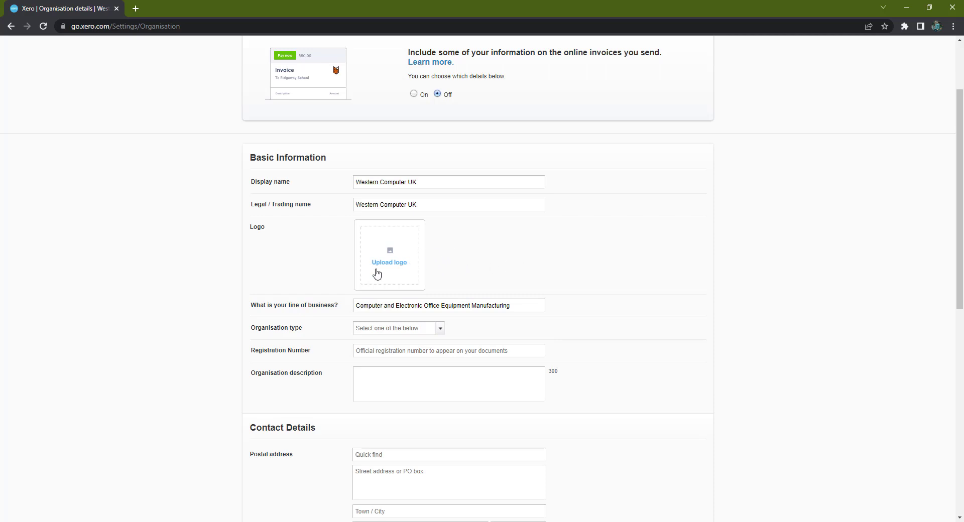
{"action": "left_click", "coordinate": [385, 265]}
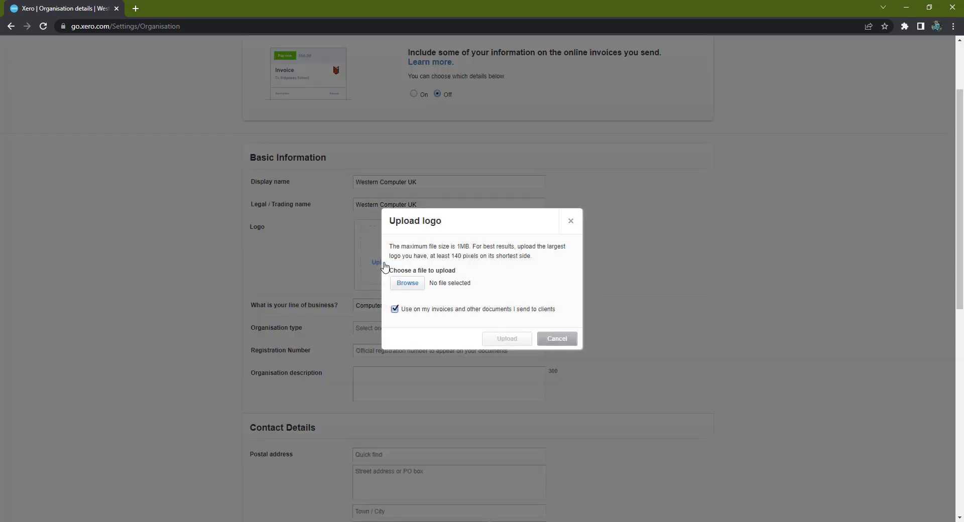
{"action": "left_click", "coordinate": [421, 284]}
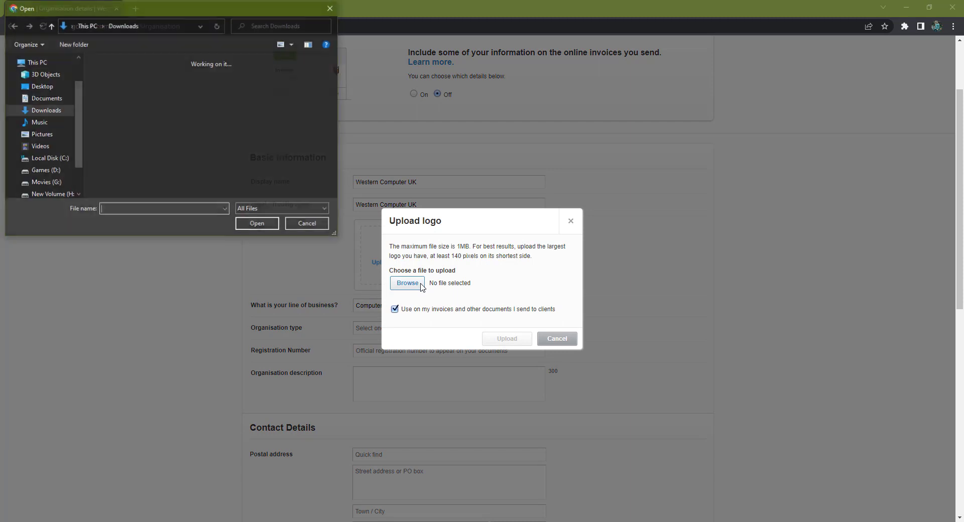
{"action": "left_click", "coordinate": [142, 101]}
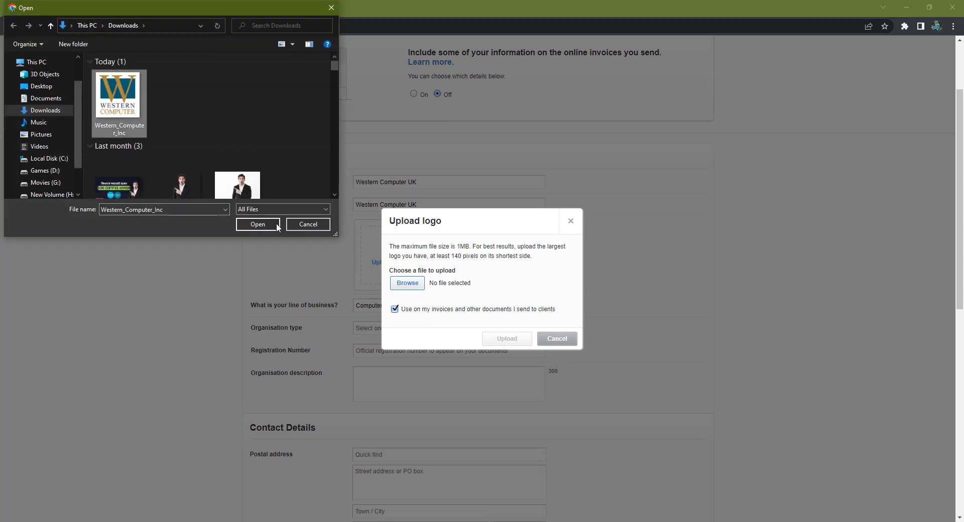
{"action": "left_click", "coordinate": [276, 225]}
{"action": "left_click", "coordinate": [520, 337]}
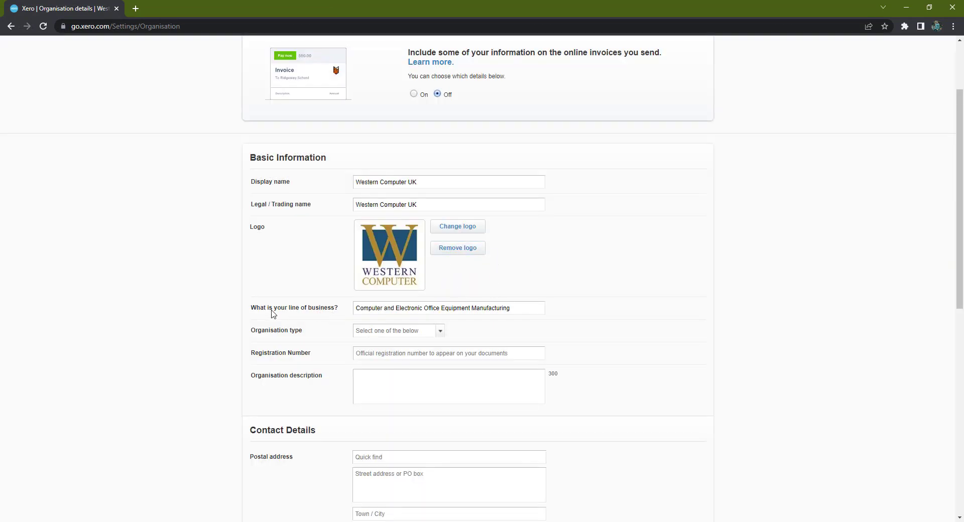
Step: Look up the Partnership business type on the Word company info sheet
{"action": "triple_click", "coordinate": [511, 308]}
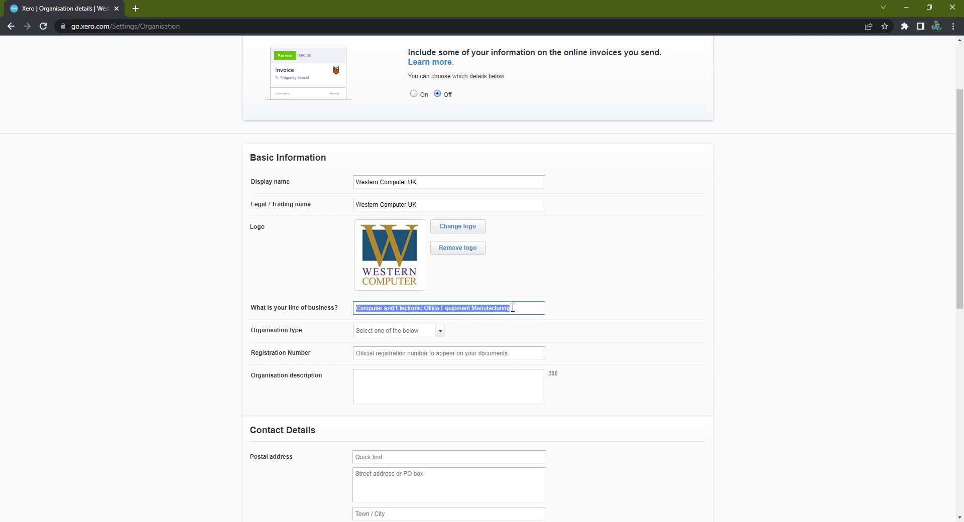
{"action": "left_click", "coordinate": [534, 308]}
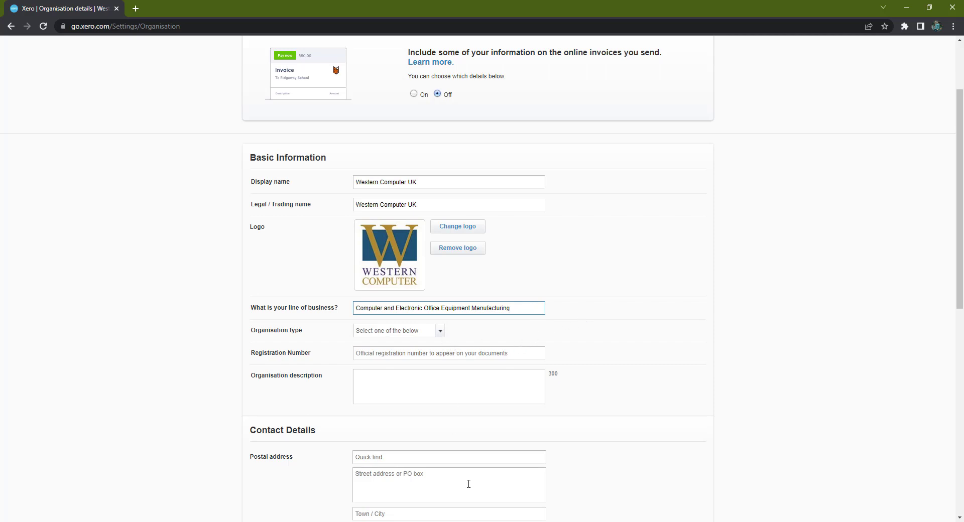
{"action": "key", "text": "alt+Tab"}
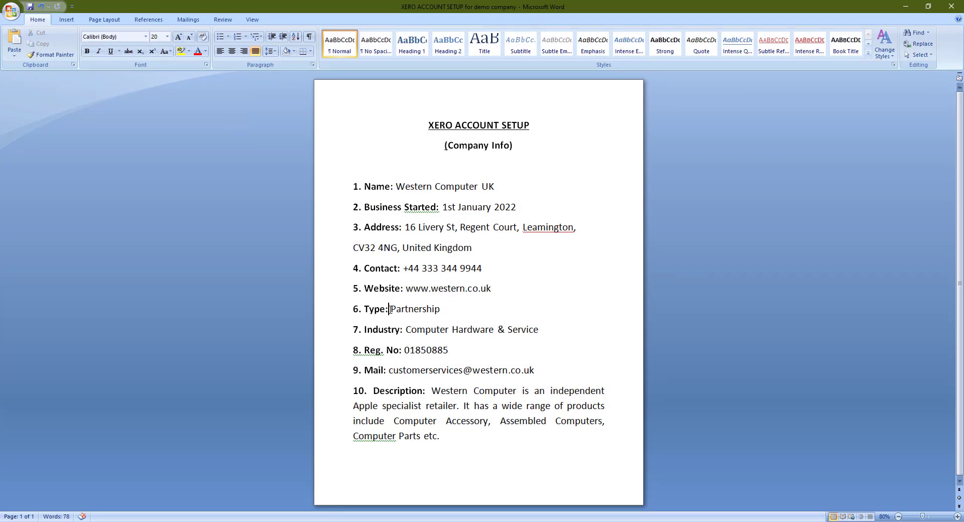
{"action": "left_click_drag", "start_coordinate": [389, 309], "coordinate": [445, 316]}
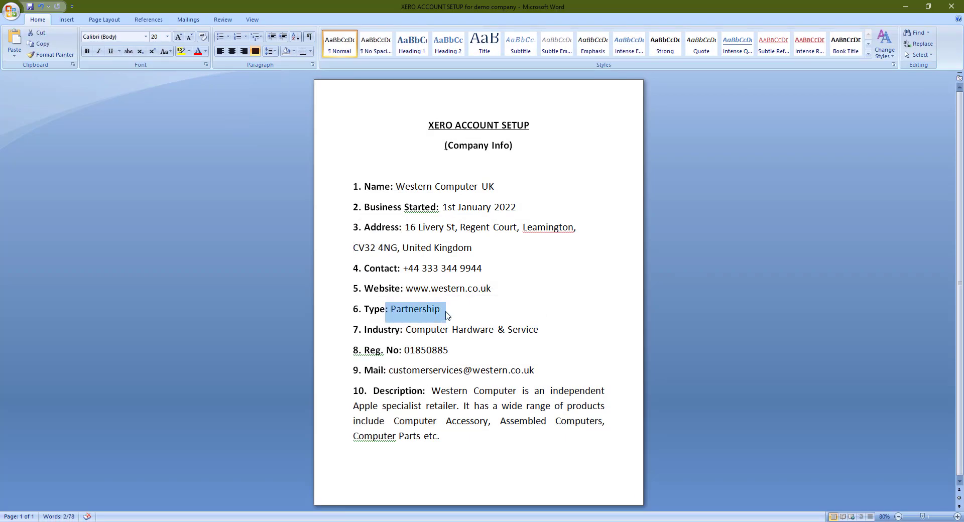
{"action": "left_click", "coordinate": [446, 315]}
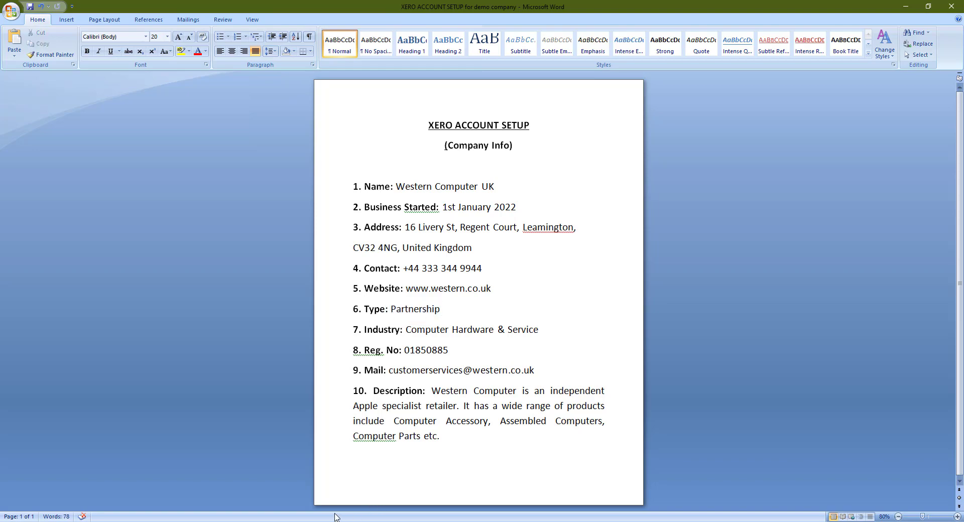
{"action": "key", "text": "alt+Tab"}
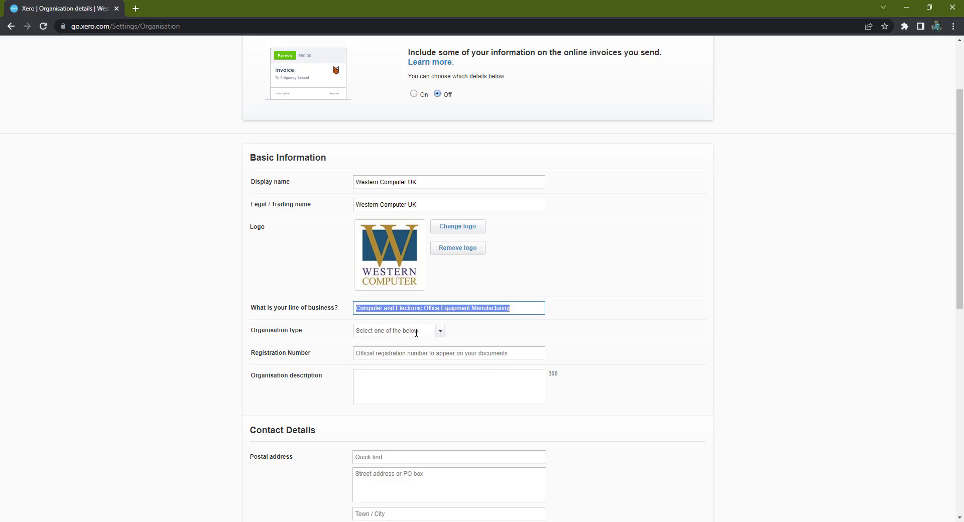
Step: Choose Partnership as the organisation type in Xero
{"action": "left_click", "coordinate": [440, 330]}
{"action": "left_click", "coordinate": [389, 388]}
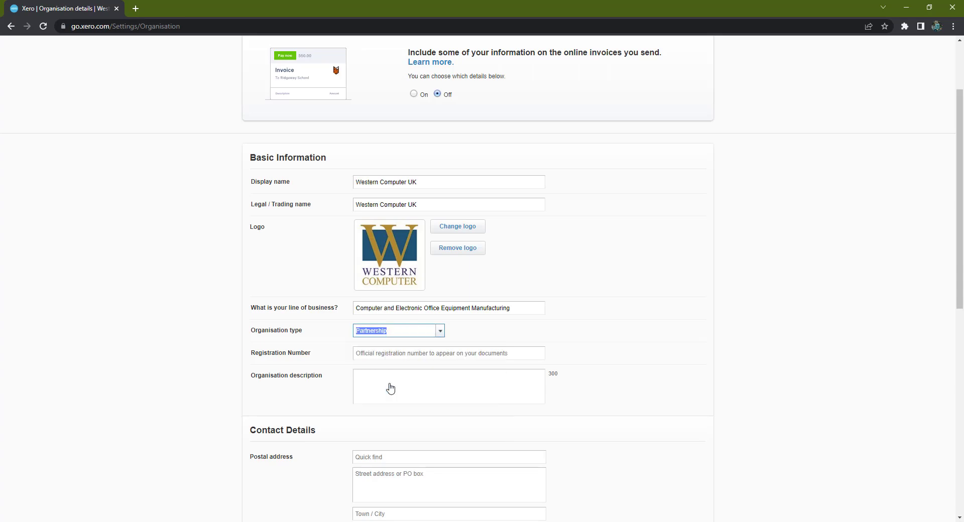
{"action": "left_click", "coordinate": [397, 353]}
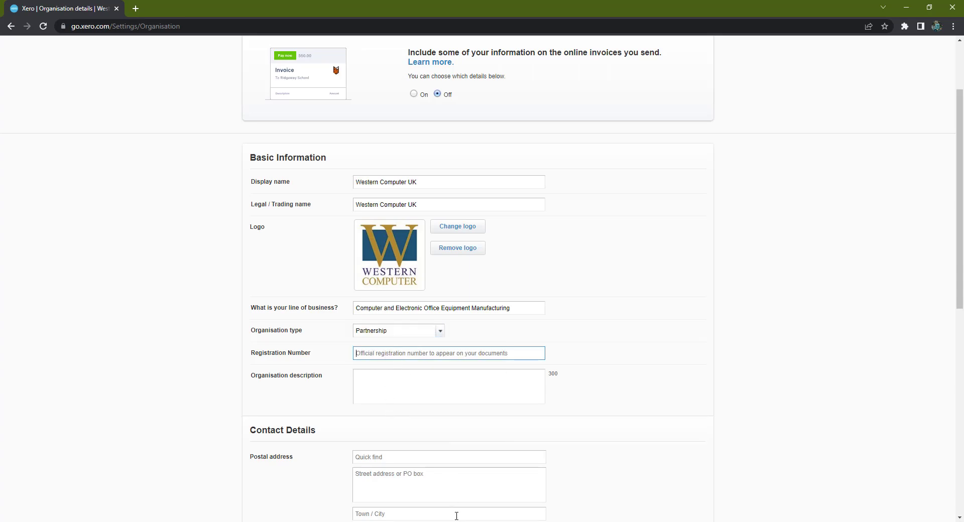
{"action": "key", "text": "alt+Tab"}
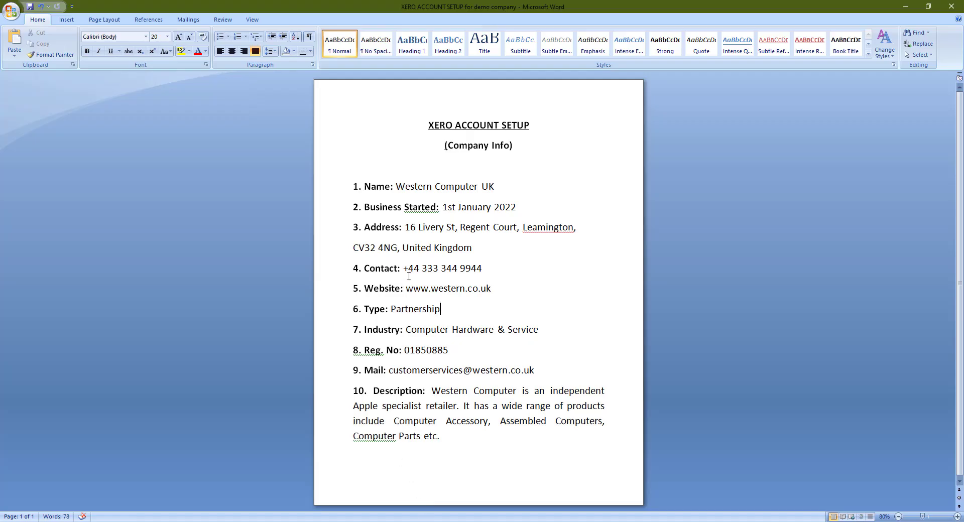
{"action": "left_click_drag", "start_coordinate": [403, 351], "coordinate": [450, 355]}
{"action": "right_click", "coordinate": [443, 353]}
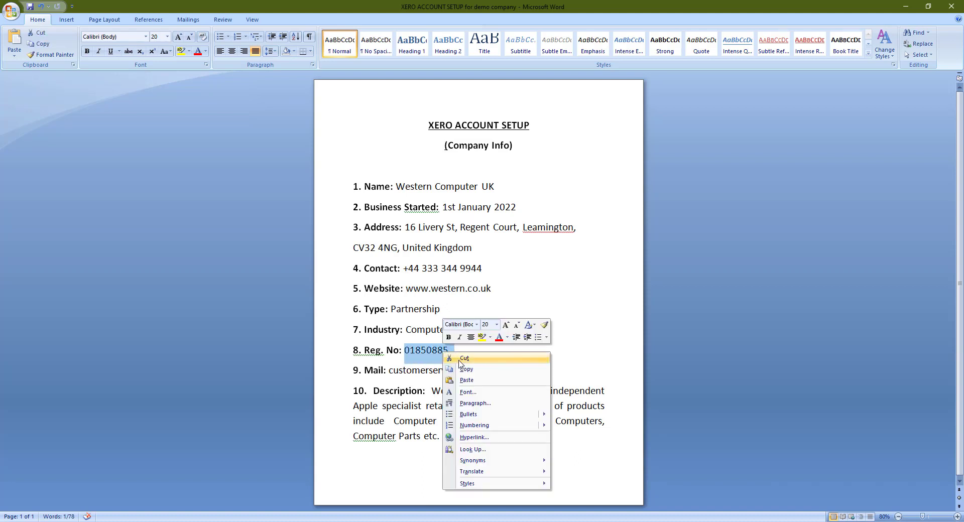
{"action": "left_click", "coordinate": [463, 370]}
{"action": "key", "text": "alt+Tab"}
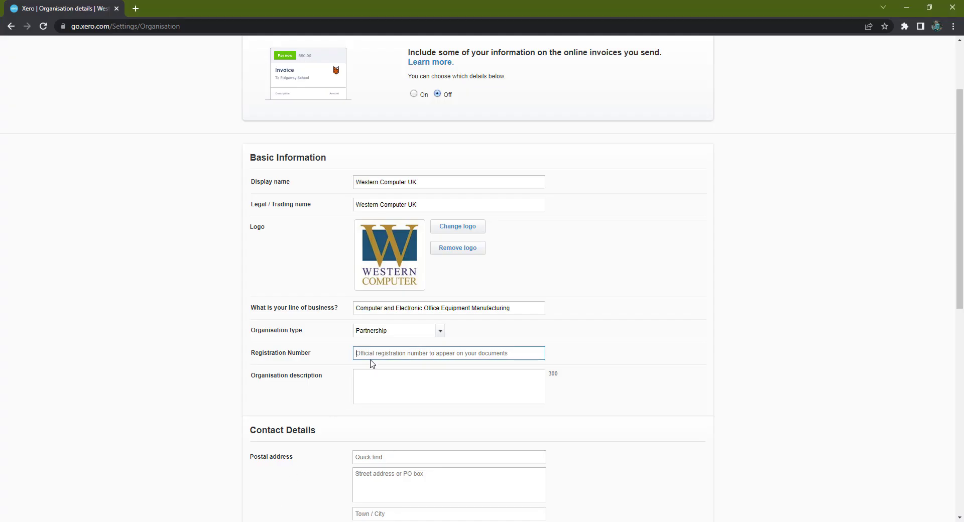
{"action": "right_click", "coordinate": [375, 355]}
{"action": "left_click", "coordinate": [414, 435]}
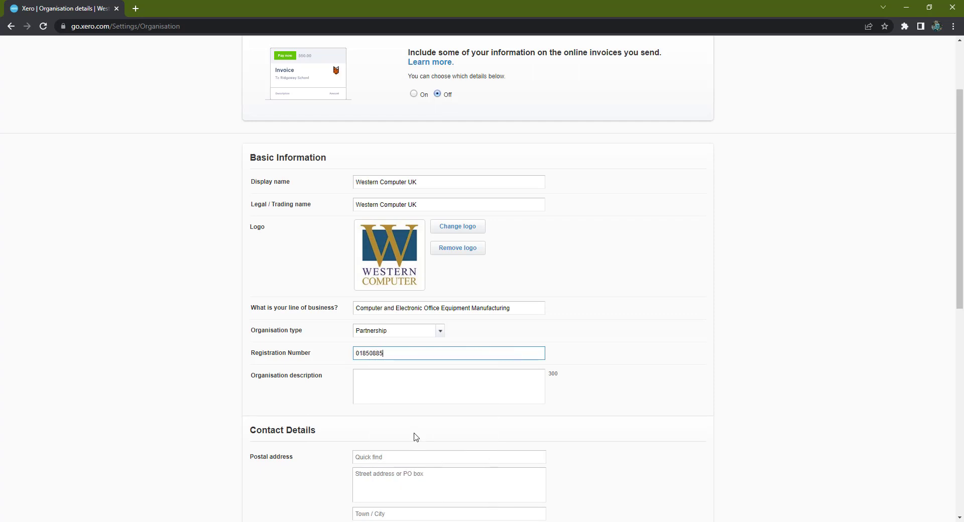
Step: Copy the company description paragraph from Word into Organisation description
{"action": "left_click", "coordinate": [426, 392]}
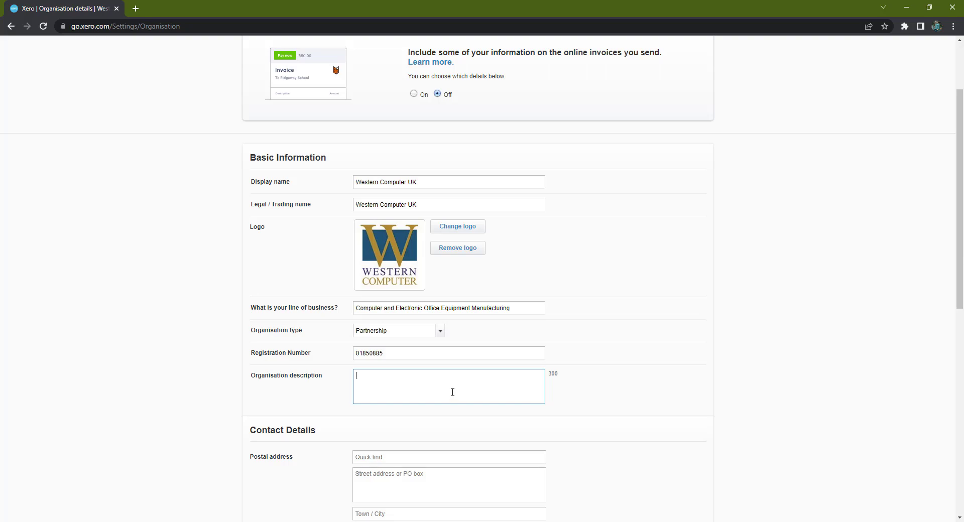
{"action": "key", "text": "alt+Tab"}
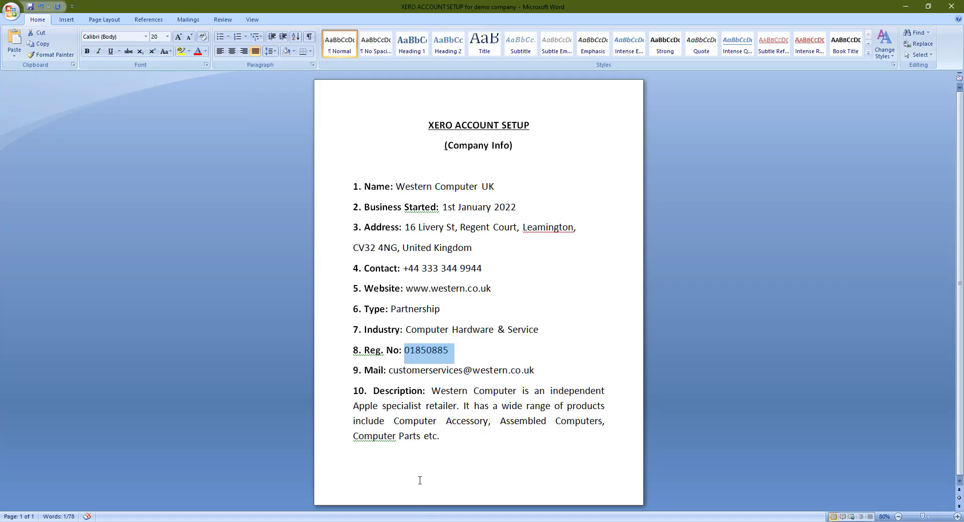
{"action": "left_click_drag", "start_coordinate": [432, 391], "coordinate": [442, 437]}
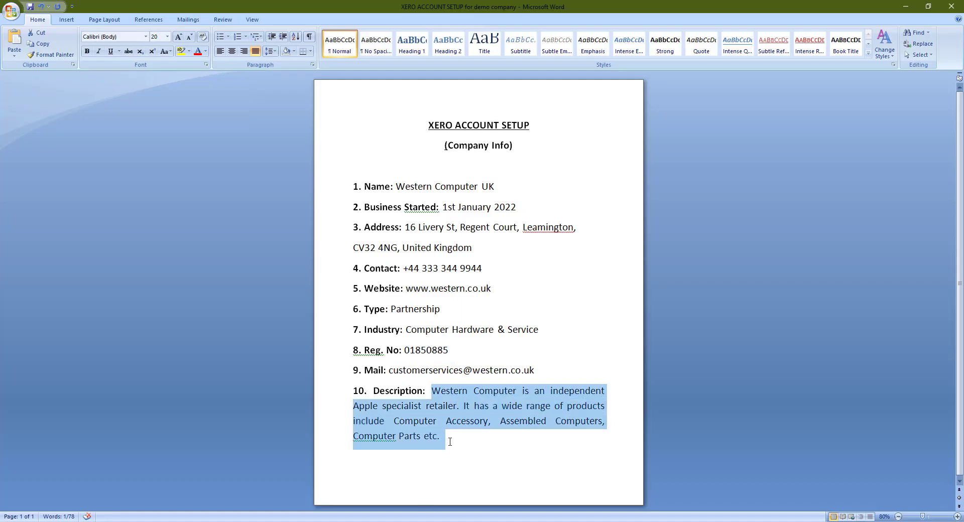
{"action": "right_click", "coordinate": [455, 397]}
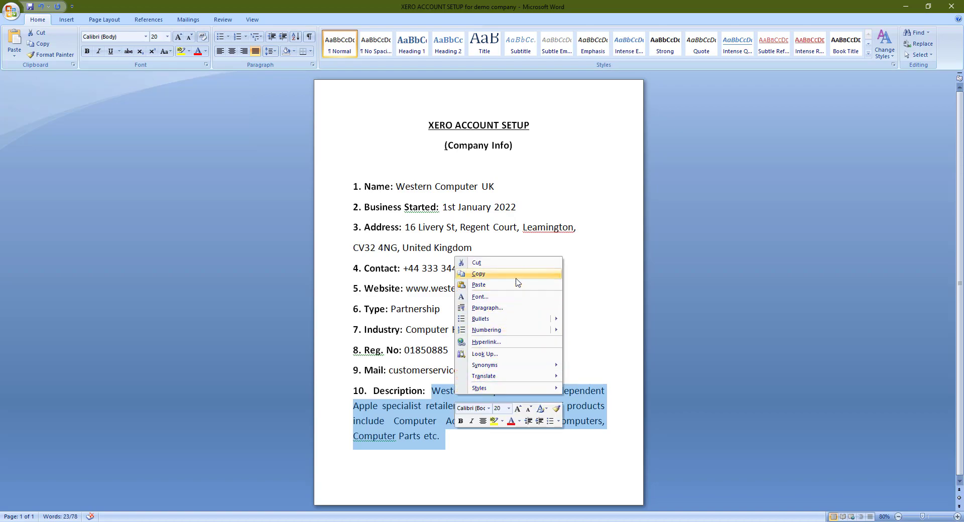
{"action": "left_click", "coordinate": [479, 274]}
{"action": "key", "text": "alt+Tab"}
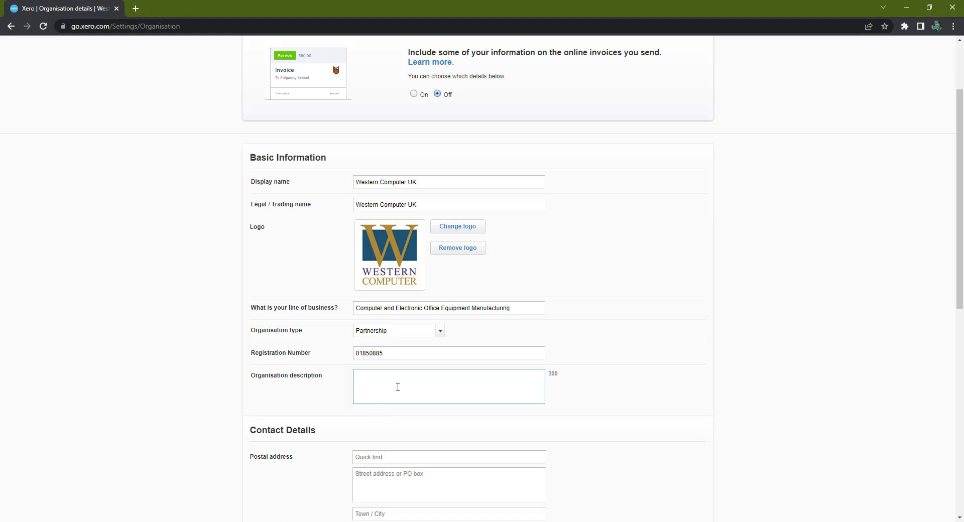
{"action": "right_click", "coordinate": [398, 387]}
{"action": "left_click", "coordinate": [467, 307]}
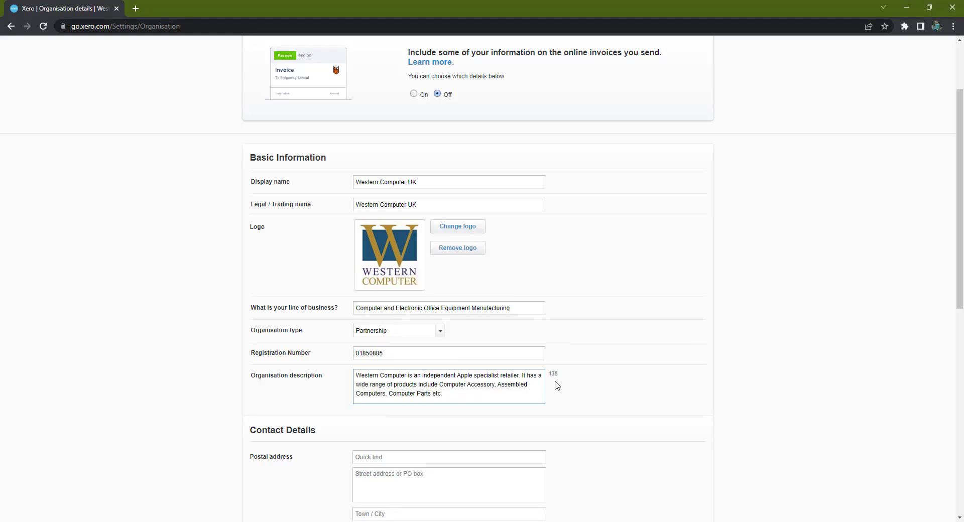
{"action": "scroll", "coordinate": [441, 402], "scroll_direction": "down", "scroll_amount": 3}
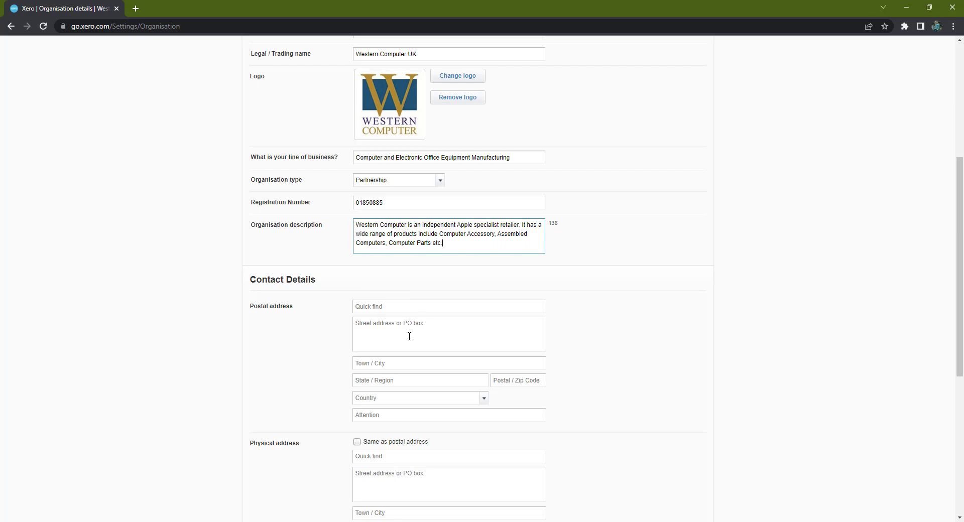
{"action": "left_click", "coordinate": [442, 331]}
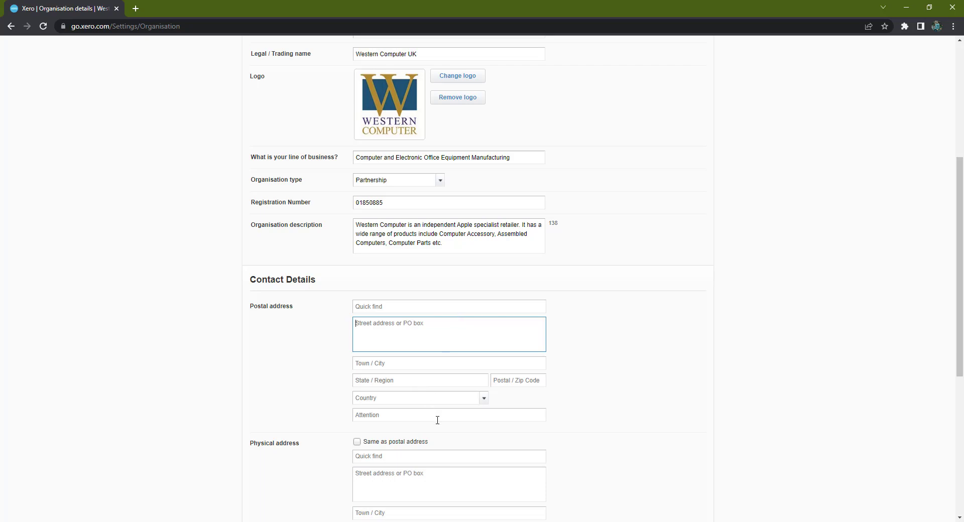
{"action": "key", "text": "alt+Tab"}
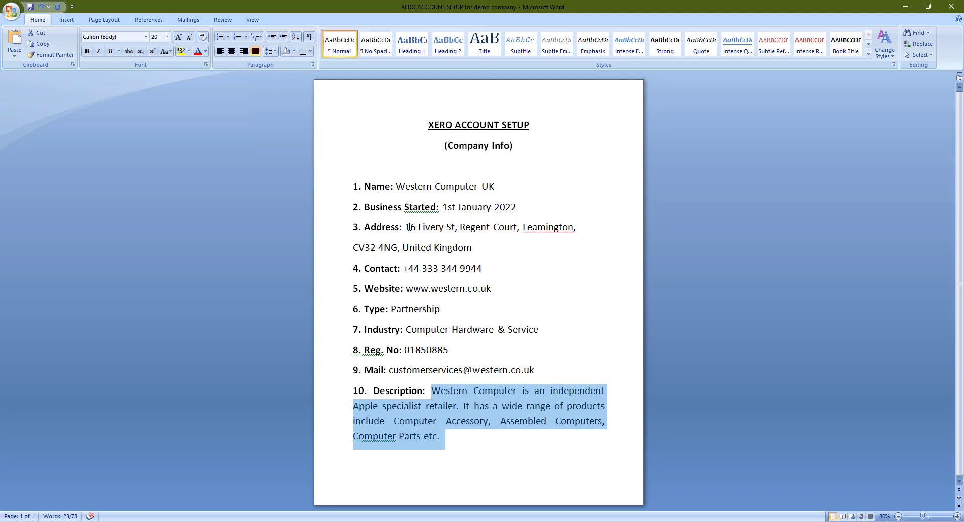
{"action": "left_click_drag", "start_coordinate": [405, 226], "coordinate": [517, 227]}
{"action": "right_click", "coordinate": [506, 232]}
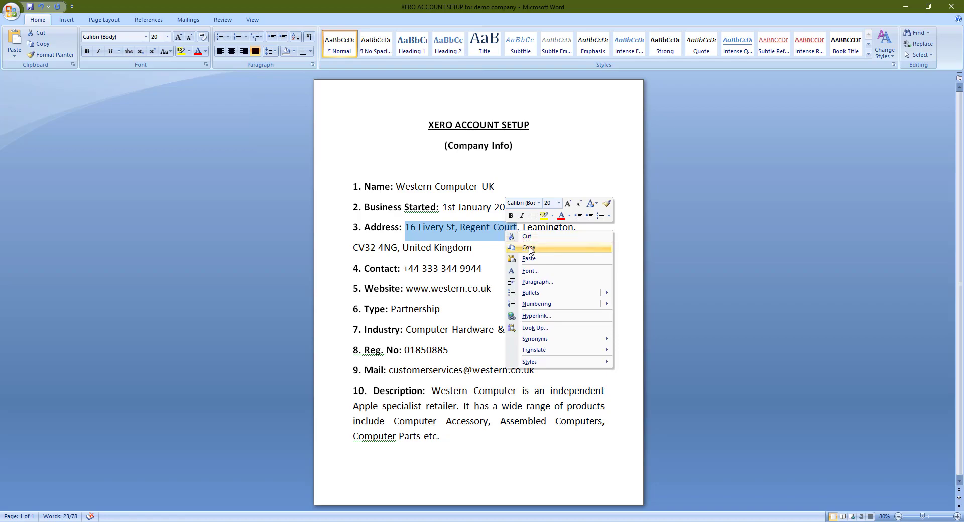
{"action": "left_click", "coordinate": [529, 247]}
{"action": "key", "text": "alt+Tab"}
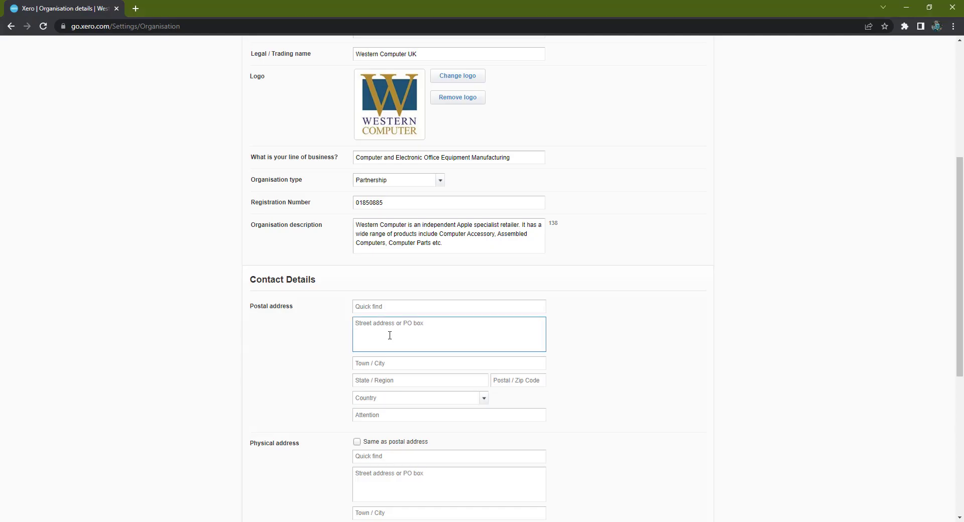
{"action": "right_click", "coordinate": [415, 337]}
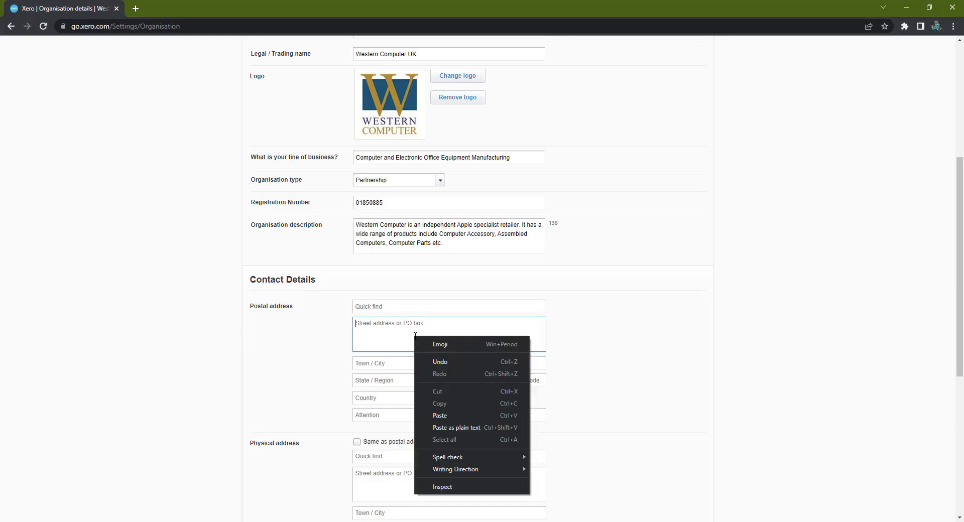
{"action": "left_click", "coordinate": [440, 416]}
Step: Copy the town Leamington from the Word sheet into the Town field
{"action": "left_click", "coordinate": [409, 362]}
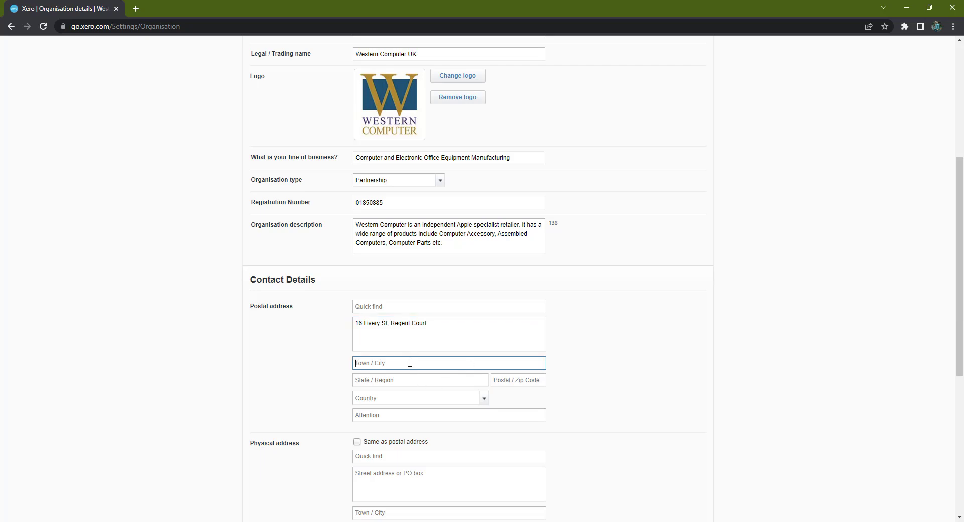
{"action": "key", "text": "alt+Tab"}
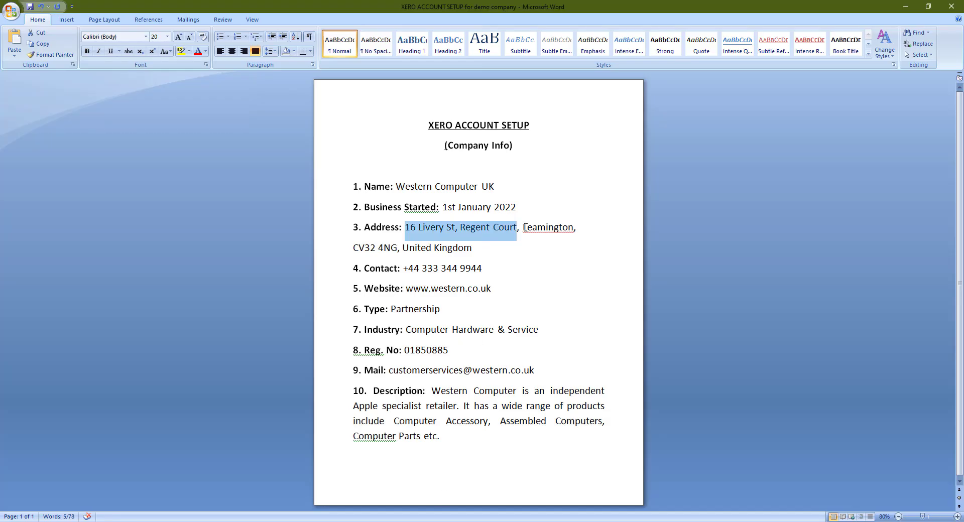
{"action": "left_click_drag", "start_coordinate": [523, 227], "coordinate": [574, 229]}
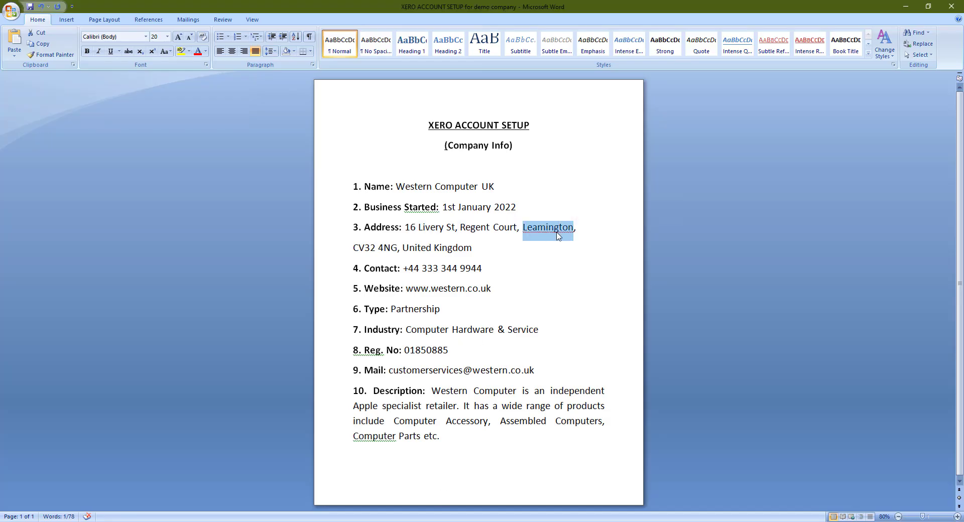
{"action": "right_click", "coordinate": [561, 235]}
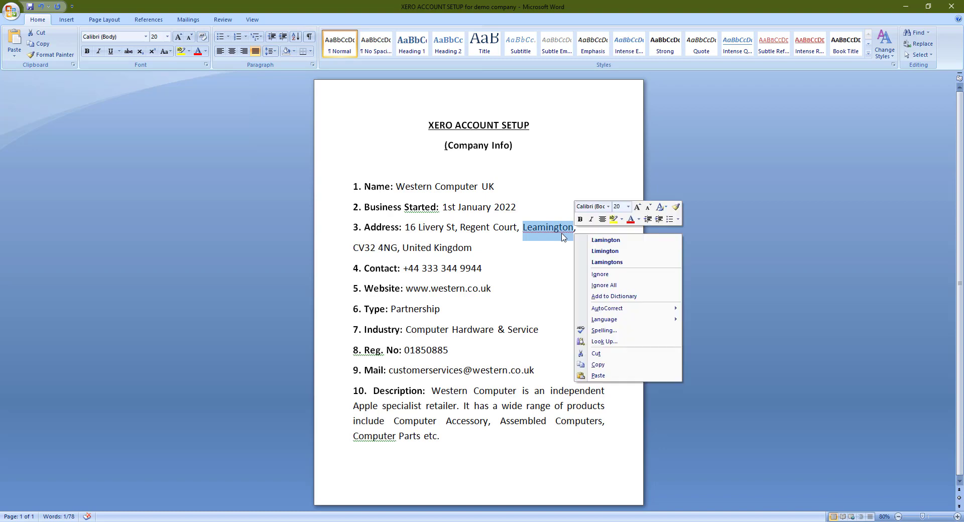
{"action": "left_click", "coordinate": [596, 366]}
{"action": "key", "text": "alt+Tab"}
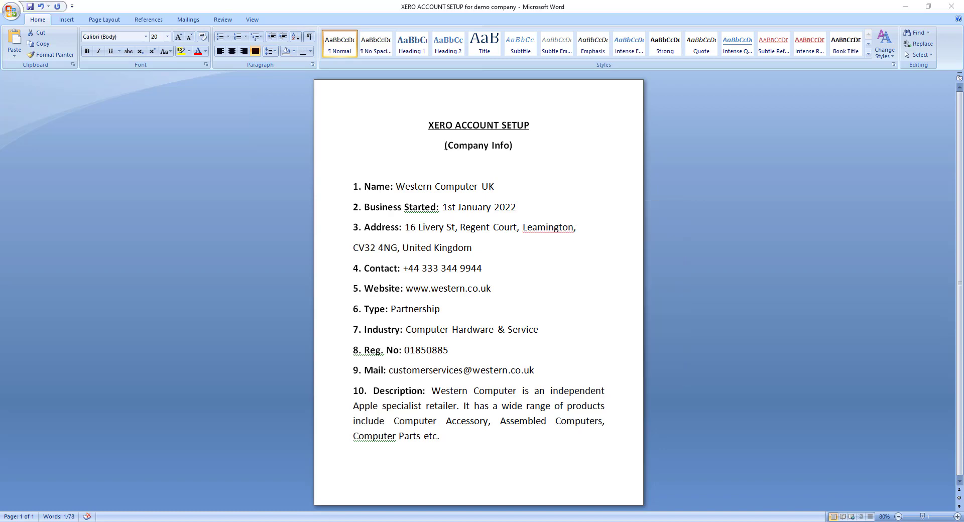
{"action": "right_click", "coordinate": [388, 366]}
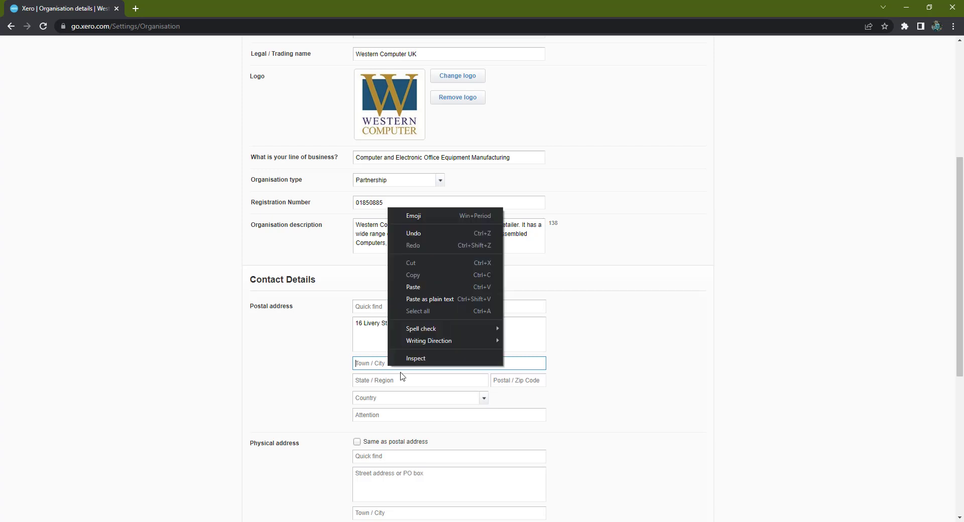
{"action": "left_click", "coordinate": [441, 286]}
Step: Enter London as the postal address region
{"action": "left_click", "coordinate": [406, 382]}
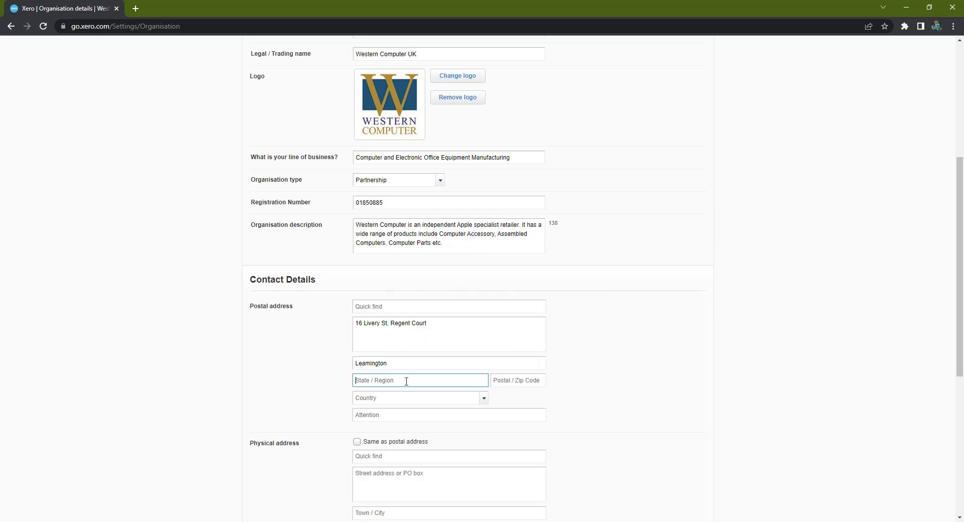
{"action": "type", "text": "London"}
{"action": "key", "text": "Tab"}
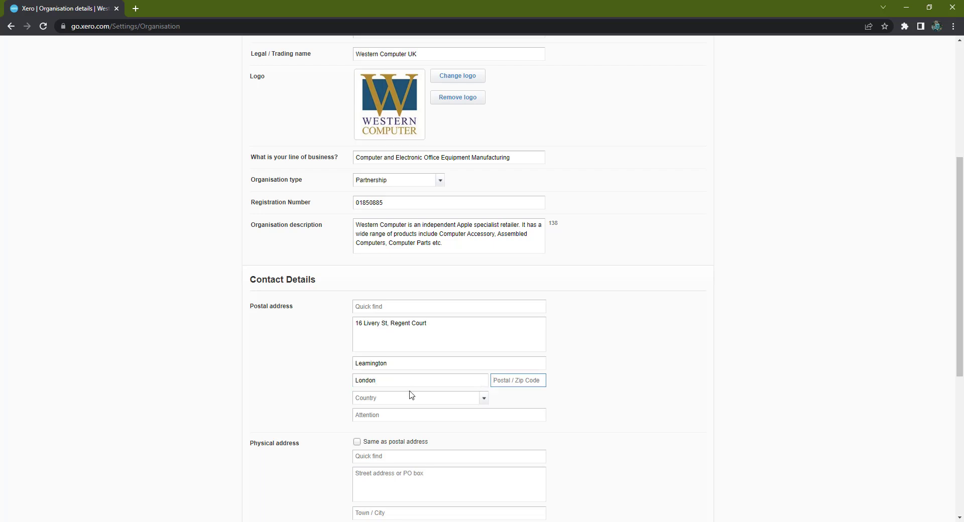
{"action": "key", "text": "F10"}
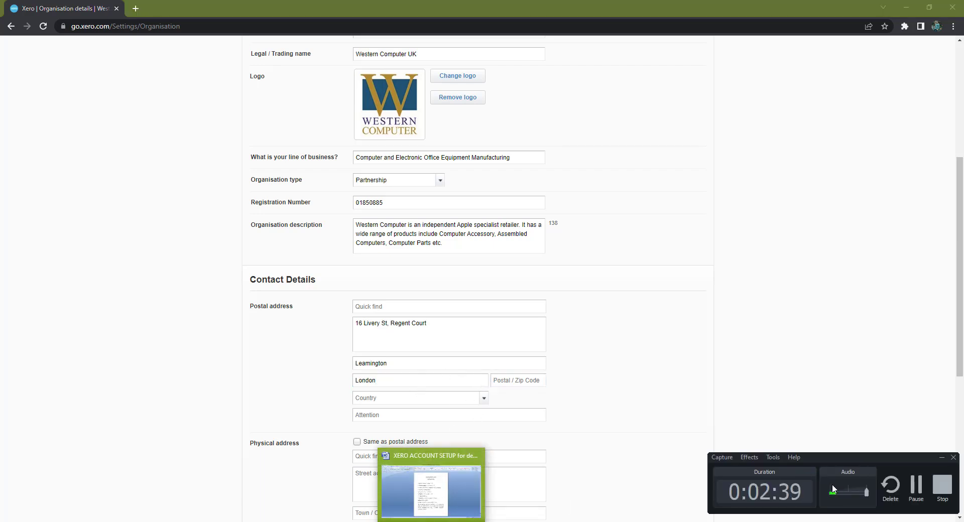
{"action": "left_click", "coordinate": [939, 458]}
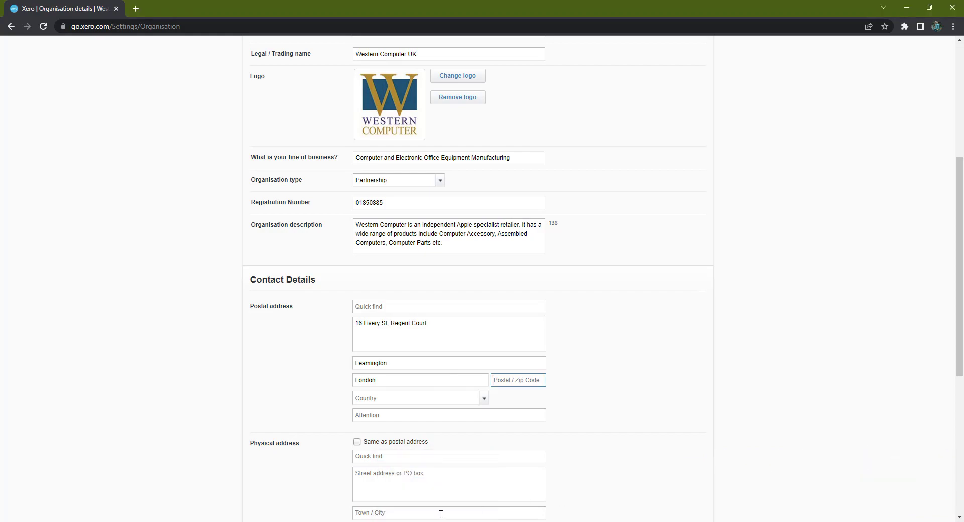
Step: Paste postcode CV32 4NG and set the address country to United Kingdom
{"action": "key", "text": "alt+Tab"}
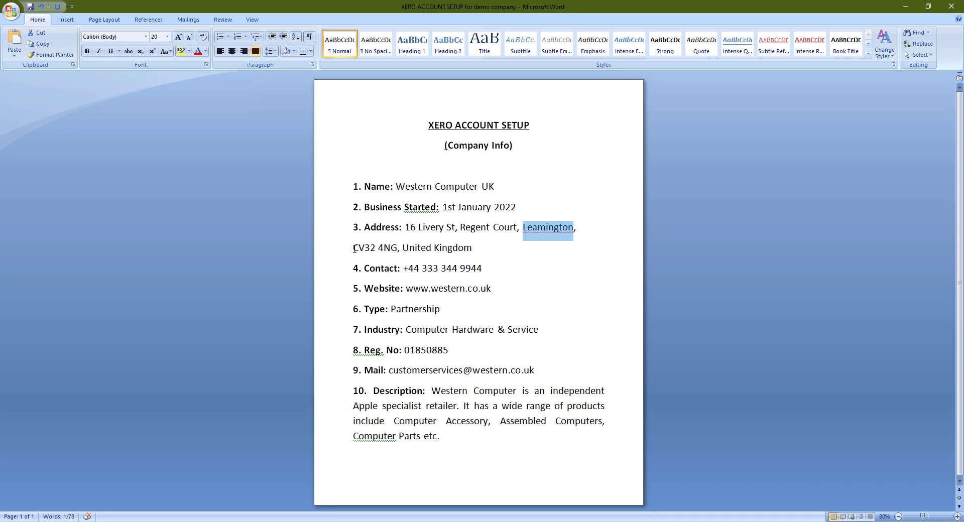
{"action": "left_click_drag", "start_coordinate": [355, 247], "coordinate": [394, 243]}
{"action": "right_click", "coordinate": [390, 249]}
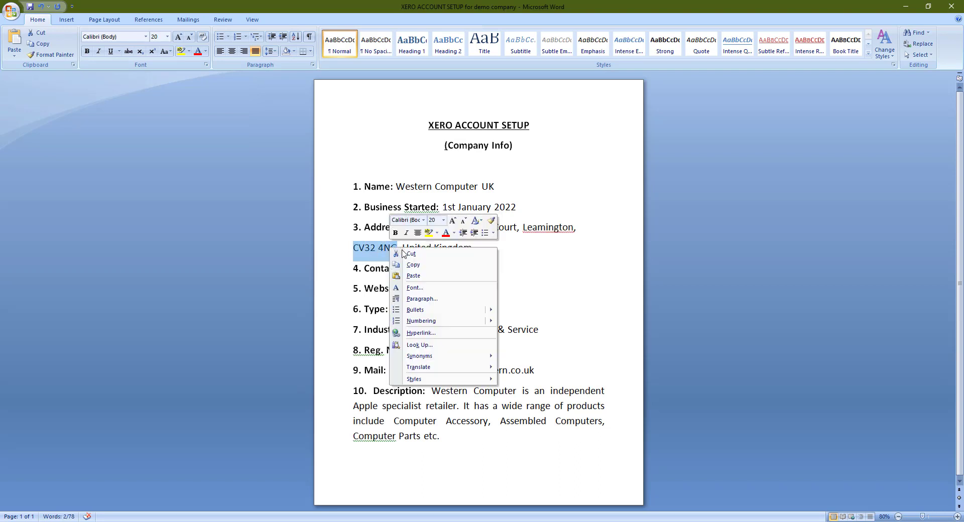
{"action": "left_click", "coordinate": [421, 271]}
{"action": "key", "text": "alt+Tab"}
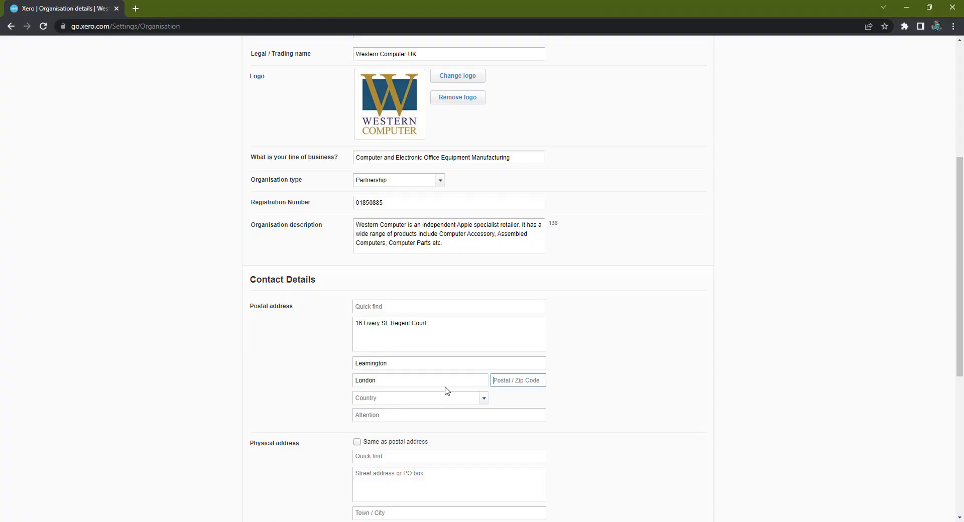
{"action": "left_click", "coordinate": [528, 380]}
{"action": "key", "text": "ctrl+v"}
{"action": "left_click", "coordinate": [483, 399]}
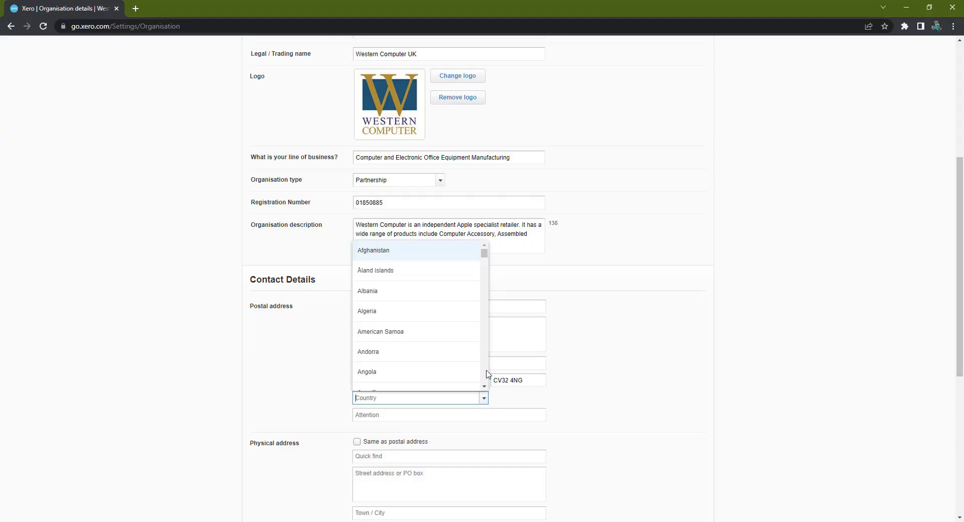
{"action": "left_click_drag", "start_coordinate": [484, 253], "coordinate": [485, 377]}
{"action": "left_click", "coordinate": [417, 332]}
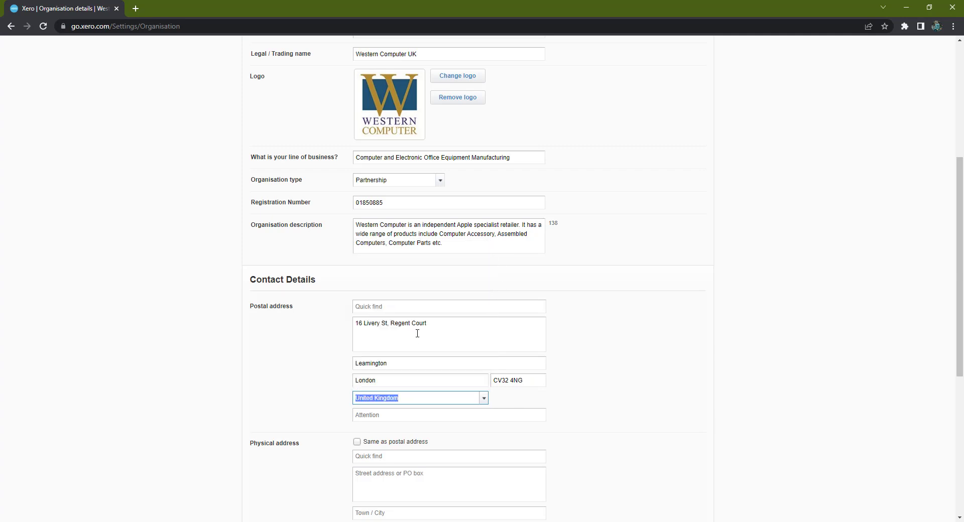
Step: Make the physical address same as postal and pick the United Kingdom (+44) dialling code
{"action": "scroll", "coordinate": [420, 419], "scroll_direction": "down", "scroll_amount": 2}
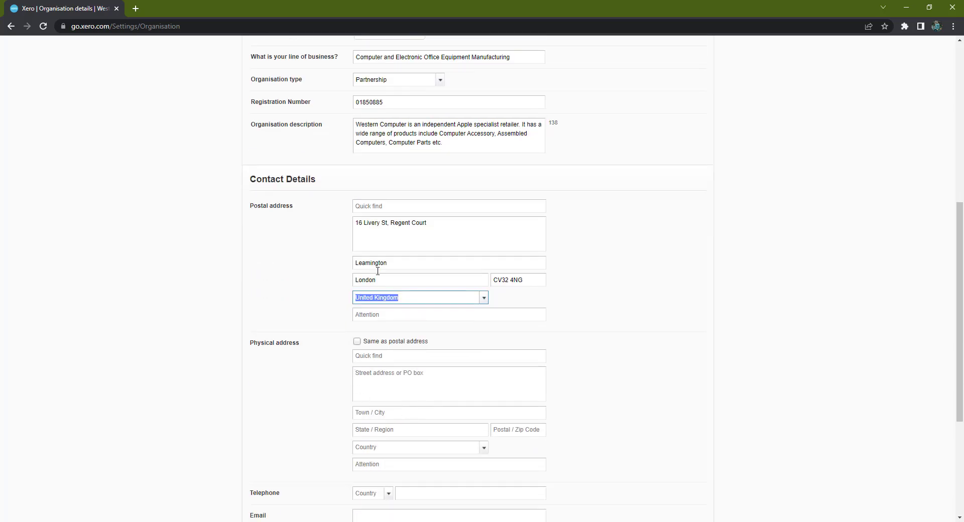
{"action": "left_click", "coordinate": [357, 343]}
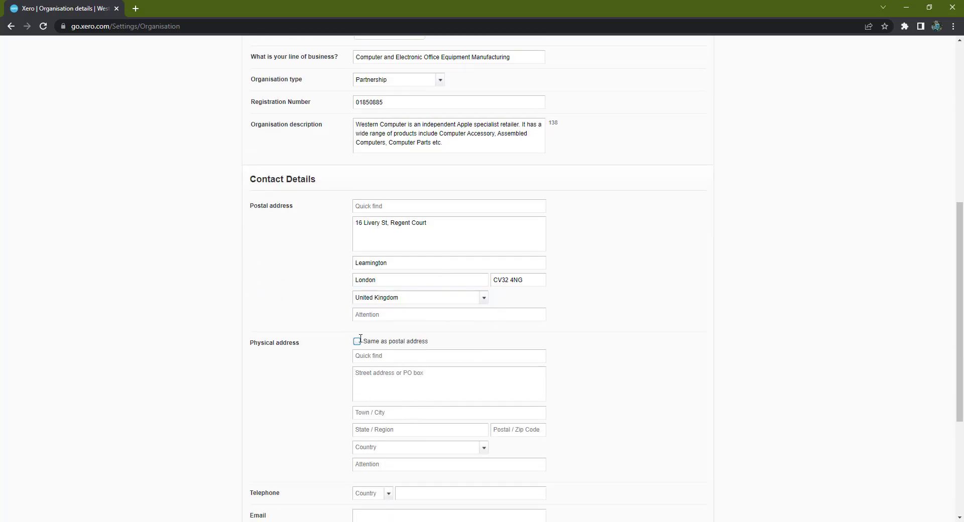
{"action": "scroll", "coordinate": [394, 333], "scroll_direction": "down", "scroll_amount": 2}
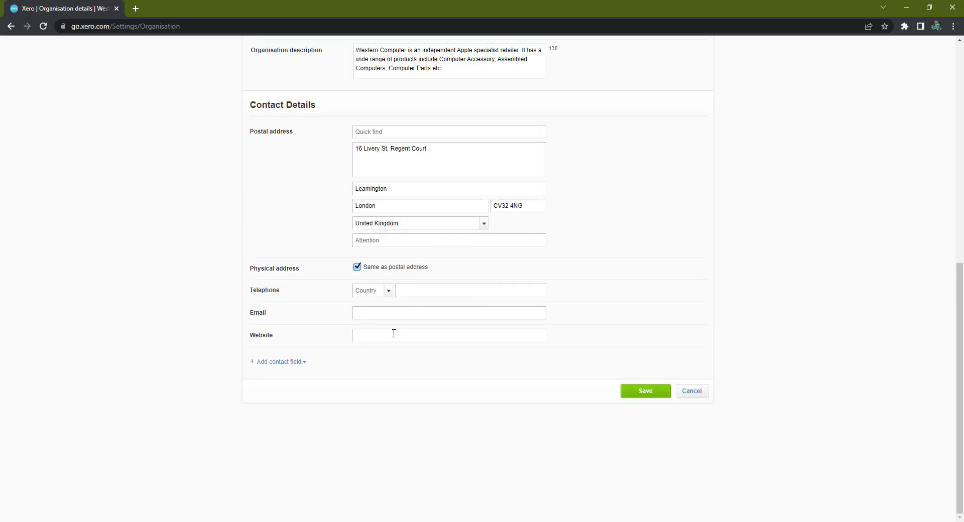
{"action": "left_click", "coordinate": [459, 286]}
{"action": "left_click", "coordinate": [389, 291]}
{"action": "left_click_drag", "start_coordinate": [498, 310], "coordinate": [499, 431]}
{"action": "scroll", "coordinate": [434, 386], "scroll_direction": "up", "scroll_amount": 2}
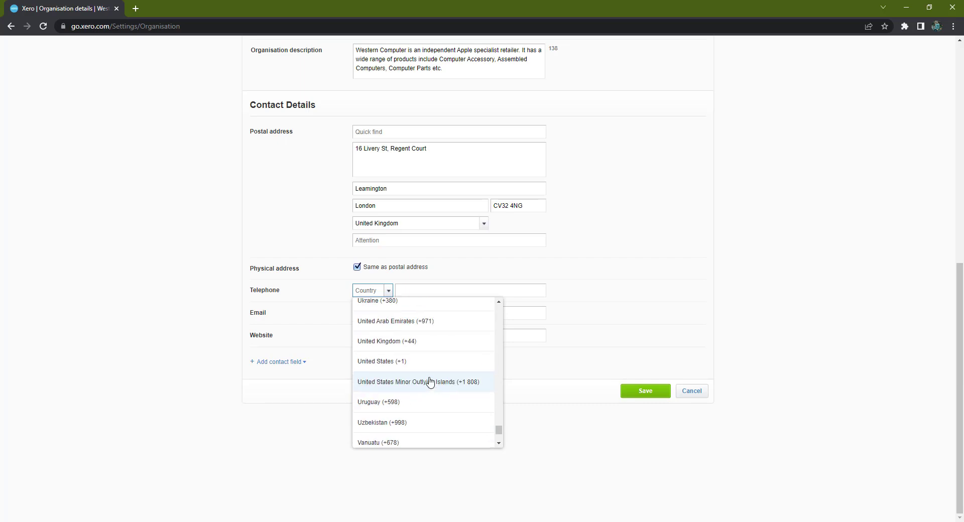
{"action": "left_click", "coordinate": [430, 341]}
{"action": "left_click", "coordinate": [453, 290]}
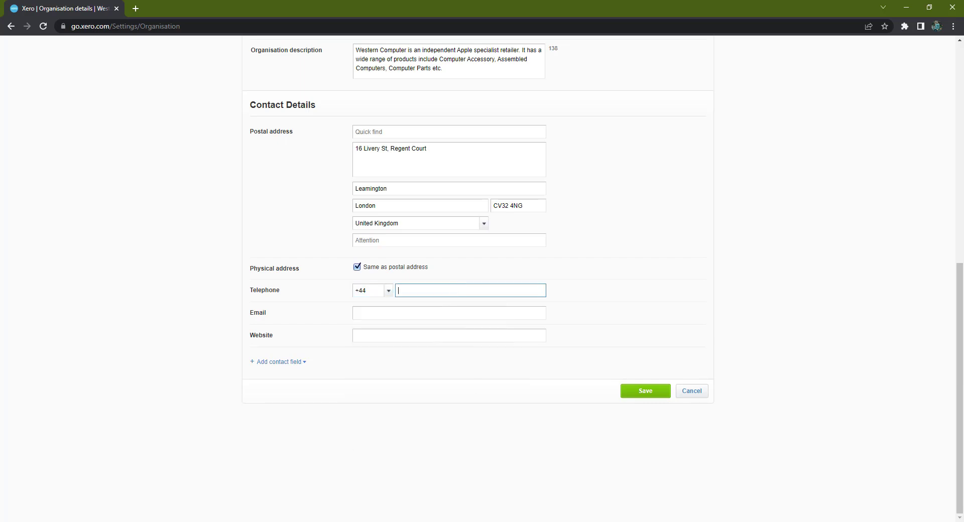
{"action": "key", "text": "alt+Tab"}
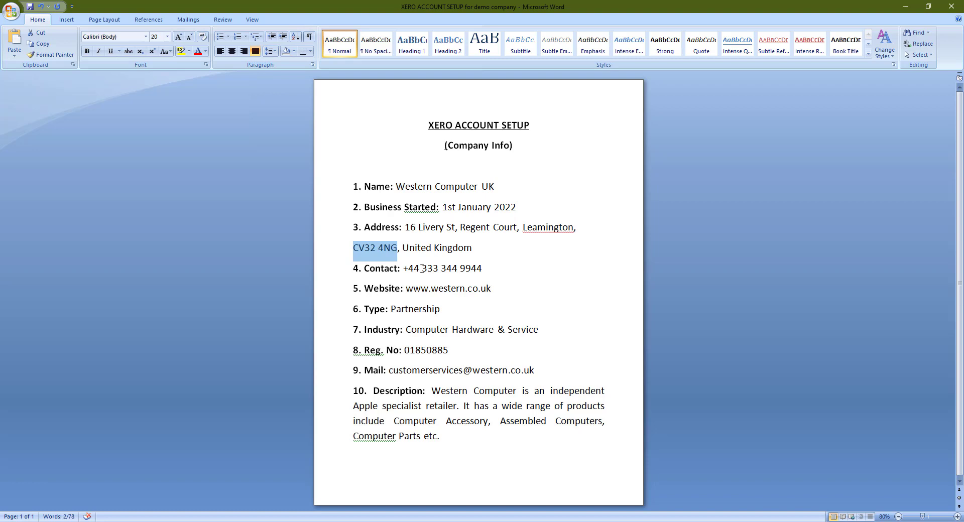
{"action": "left_click_drag", "start_coordinate": [421, 268], "coordinate": [481, 268]}
{"action": "right_click", "coordinate": [474, 270]}
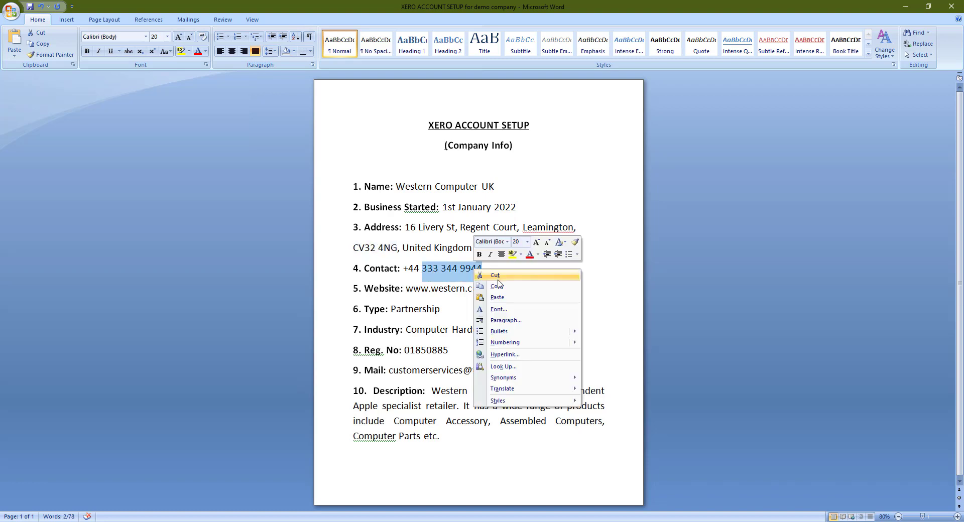
{"action": "left_click", "coordinate": [496, 285]}
{"action": "left_click", "coordinate": [269, 521]}
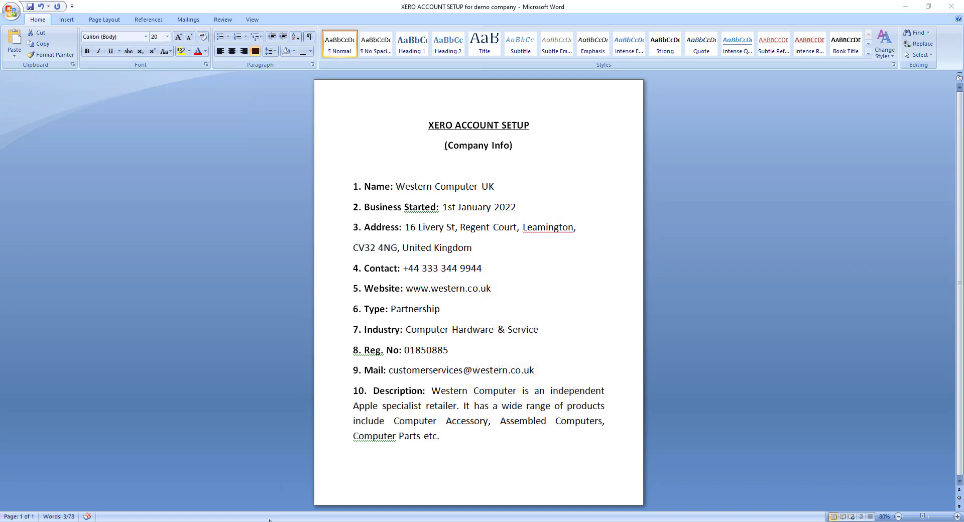
{"action": "key", "text": "ctrl+v"}
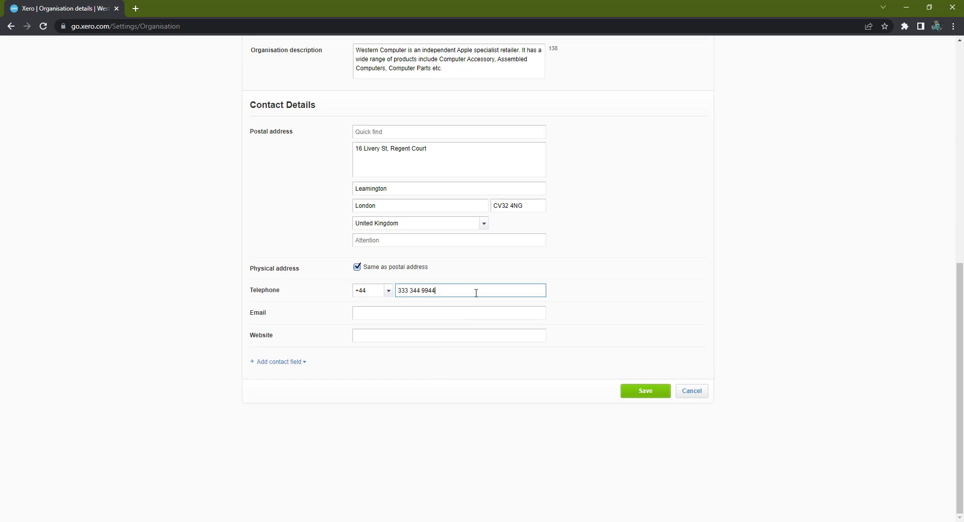
{"action": "left_click", "coordinate": [406, 315]}
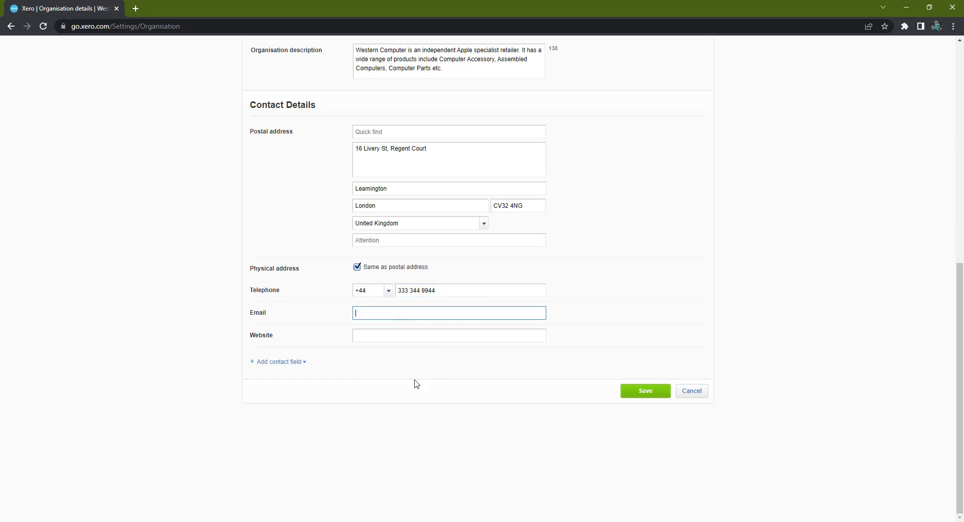
Step: Copy the company e-mail address from the Word sheet into the Email field
{"action": "left_click", "coordinate": [439, 518]}
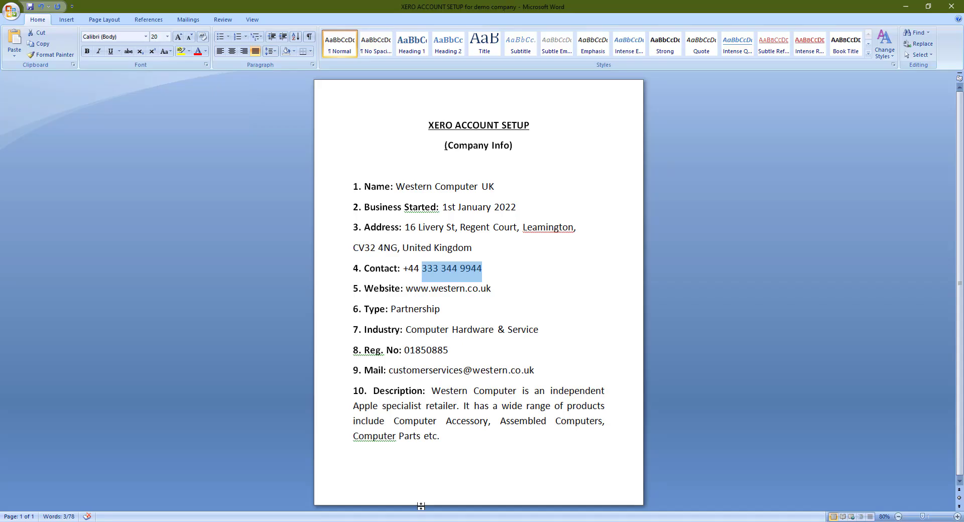
{"action": "double_click", "coordinate": [391, 371]}
{"action": "left_click", "coordinate": [393, 370]}
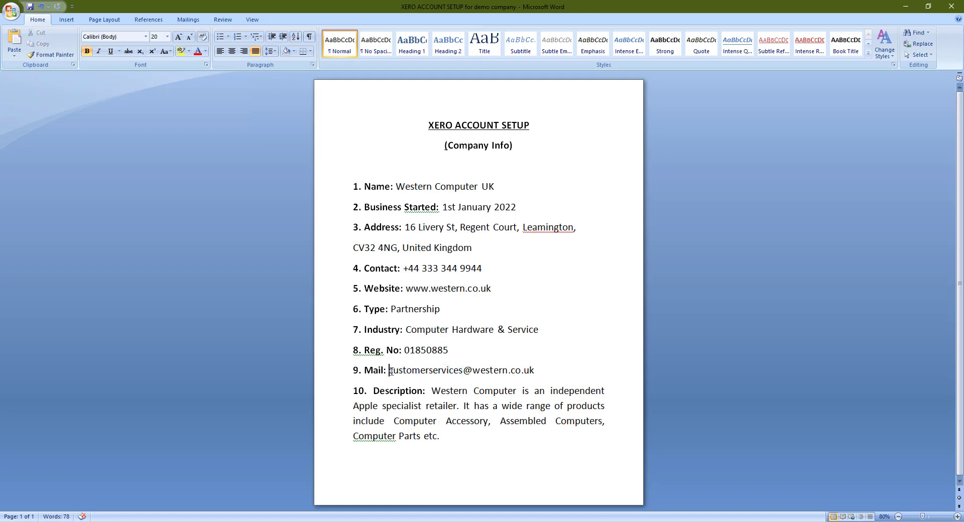
{"action": "left_click_drag", "start_coordinate": [390, 372], "coordinate": [534, 371]}
{"action": "right_click", "coordinate": [532, 372]}
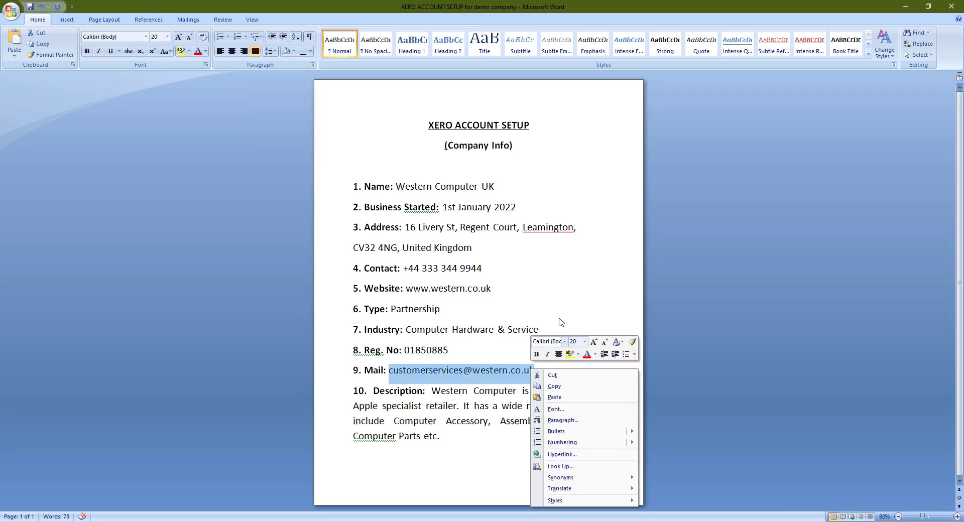
{"action": "left_click", "coordinate": [554, 386]}
{"action": "key", "text": "alt+Tab"}
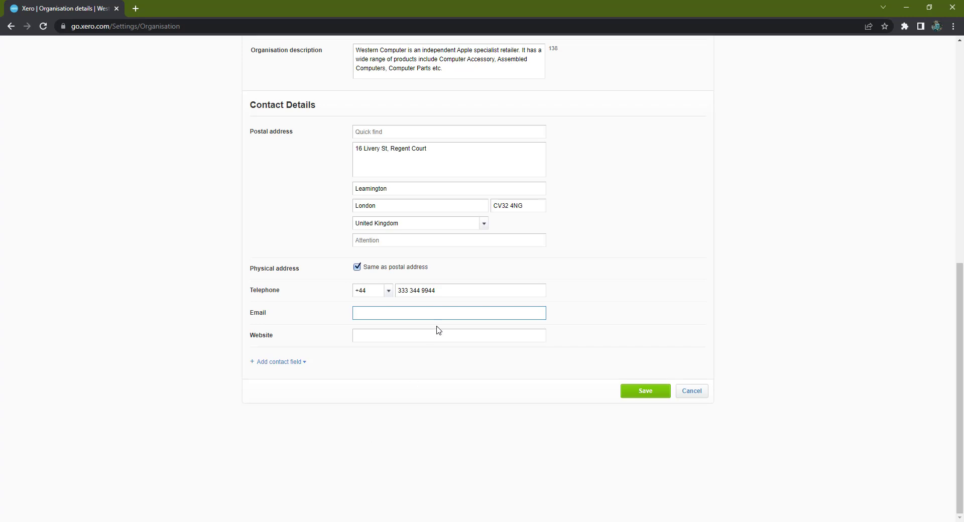
{"action": "key", "text": "ctrl+v"}
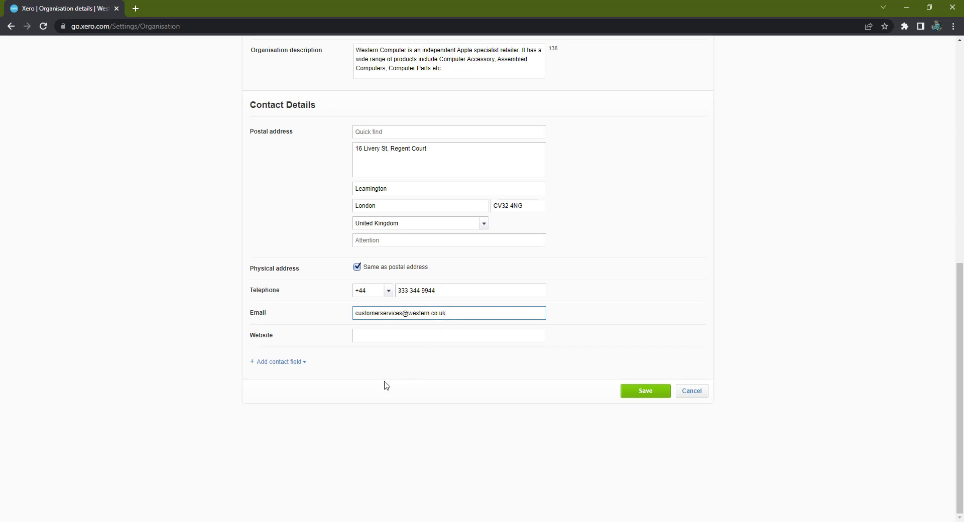
{"action": "left_click", "coordinate": [416, 339]}
{"action": "key", "text": "alt+Tab"}
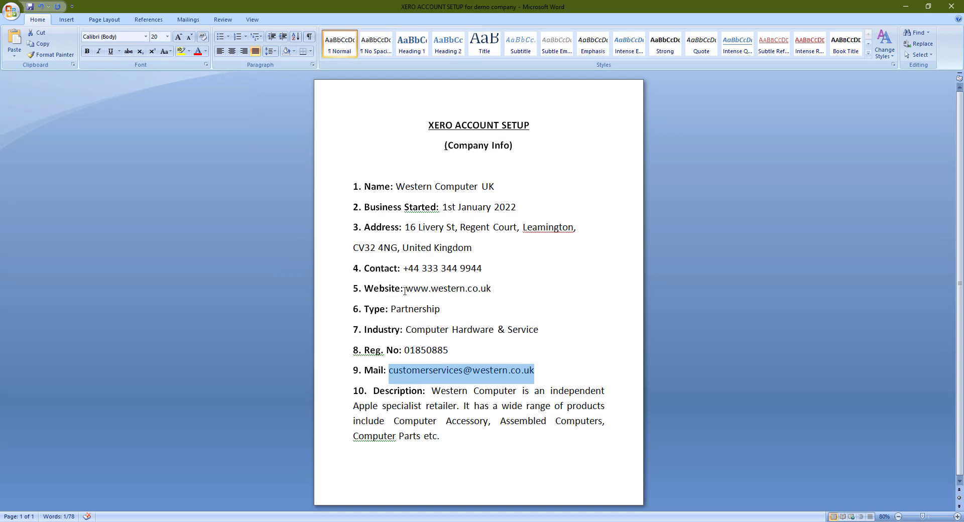
{"action": "left_click_drag", "start_coordinate": [405, 290], "coordinate": [501, 285]}
{"action": "right_click", "coordinate": [490, 292]}
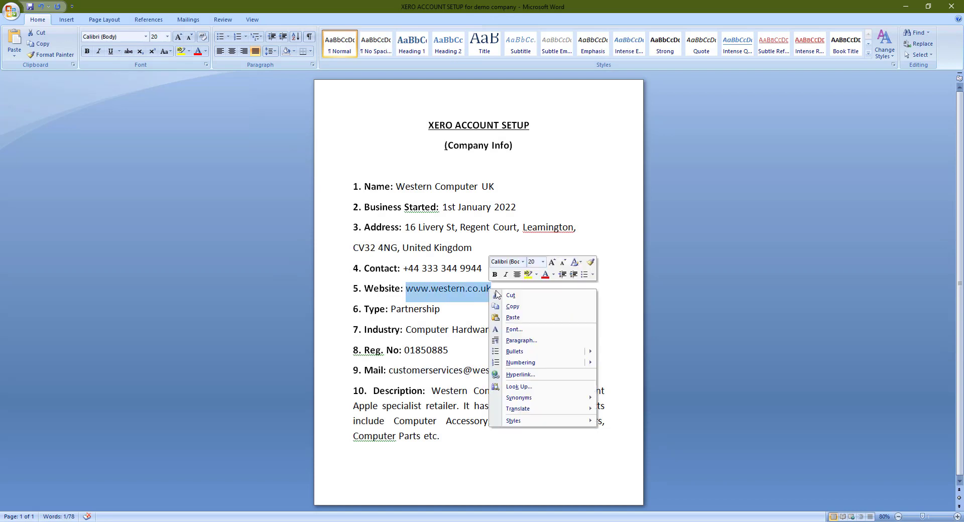
{"action": "left_click", "coordinate": [507, 306]}
{"action": "key", "text": "alt+Tab"}
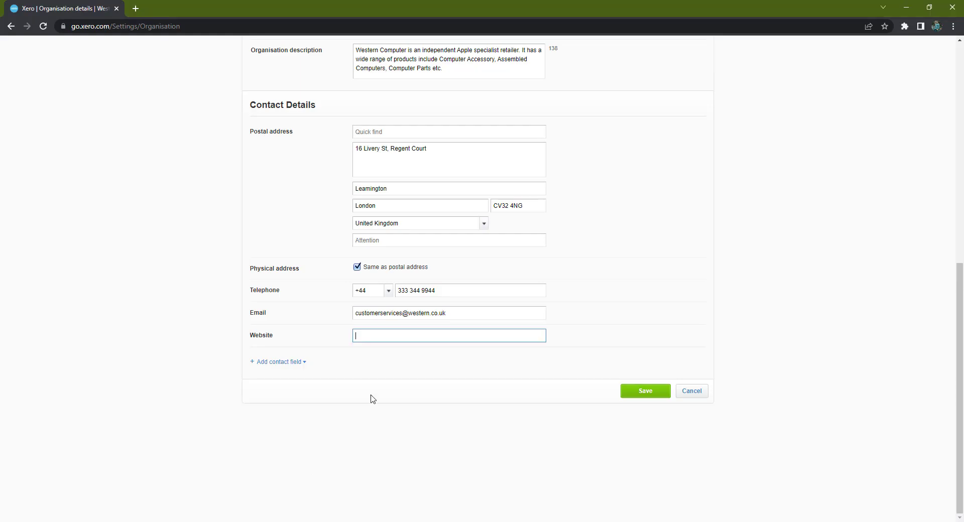
{"action": "key", "text": "ctrl+v"}
{"action": "left_click_drag", "start_coordinate": [960, 342], "coordinate": [961, 203]}
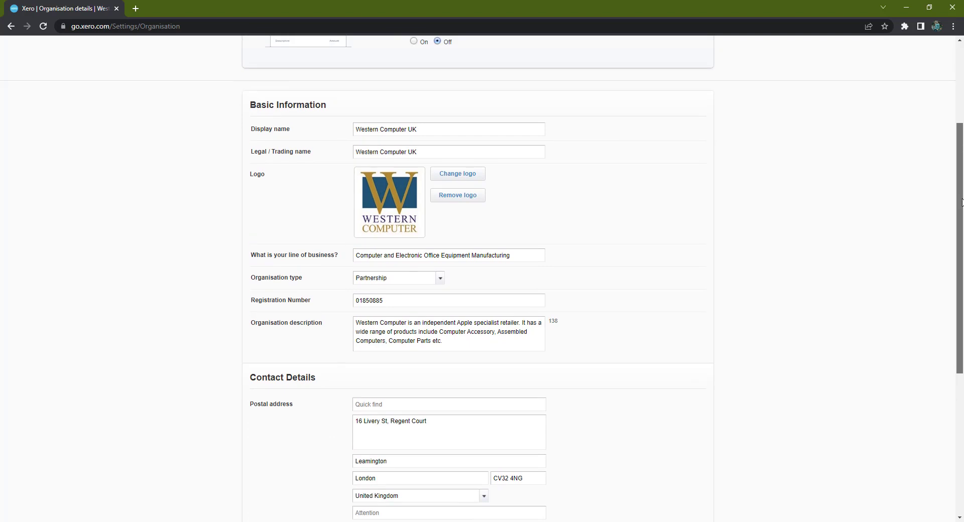
{"action": "scroll", "coordinate": [899, 246], "scroll_direction": "down", "scroll_amount": 2}
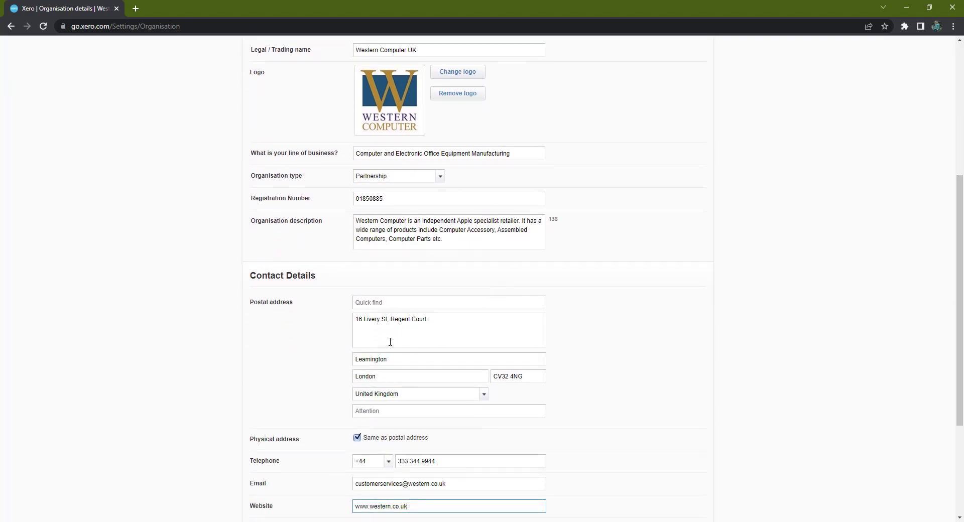
{"action": "scroll", "coordinate": [344, 334], "scroll_direction": "down", "scroll_amount": 2}
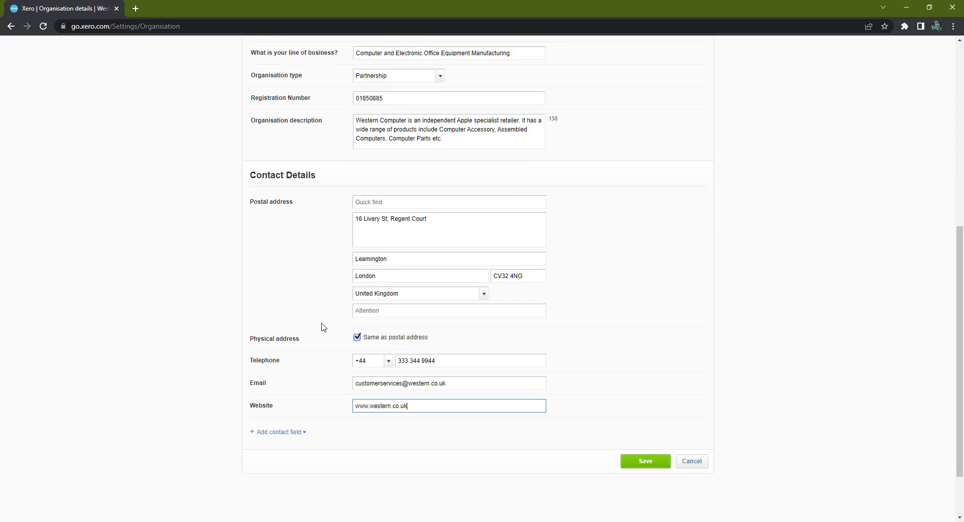
Step: Save the organisation details, check 'Changes saved', and go to the Dashboard
{"action": "left_click", "coordinate": [638, 463]}
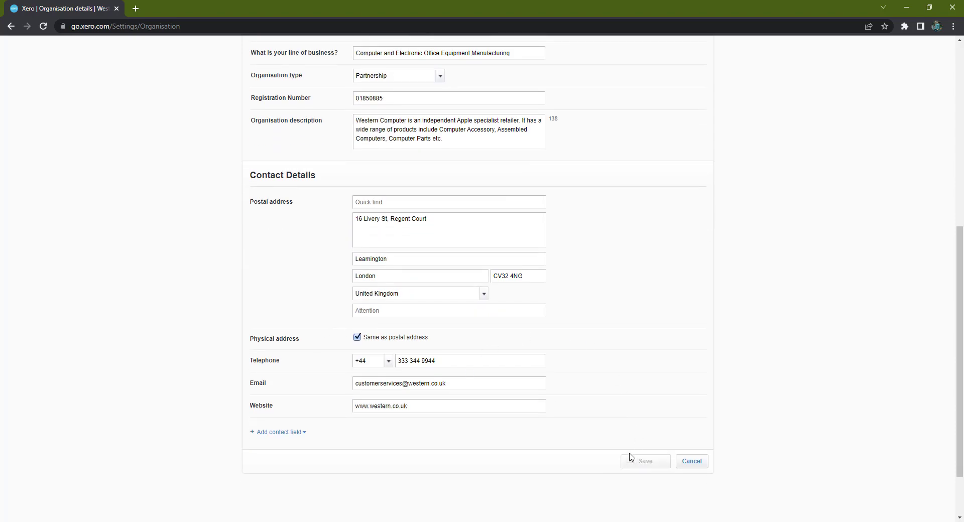
{"action": "scroll", "coordinate": [963, 273], "scroll_direction": "down", "scroll_amount": 1}
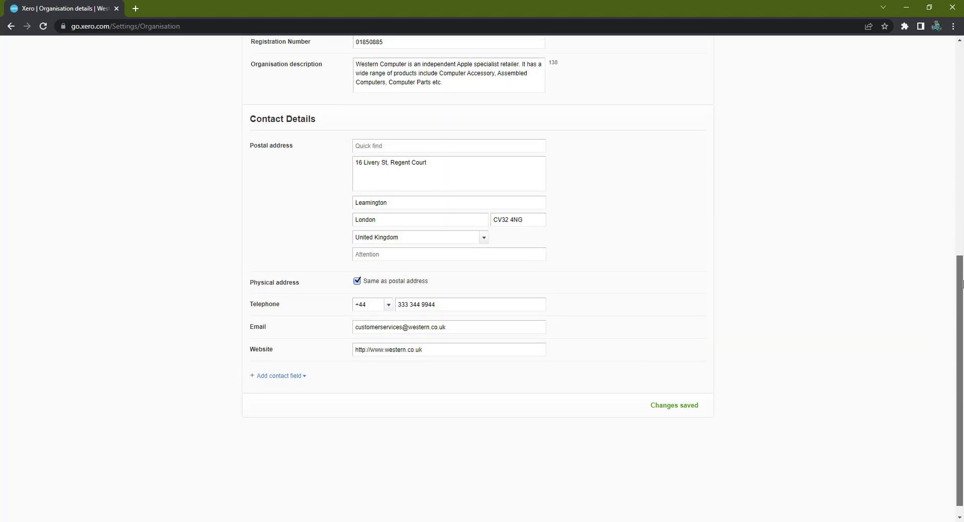
{"action": "scroll", "coordinate": [962, 274], "scroll_direction": "up", "scroll_amount": 8}
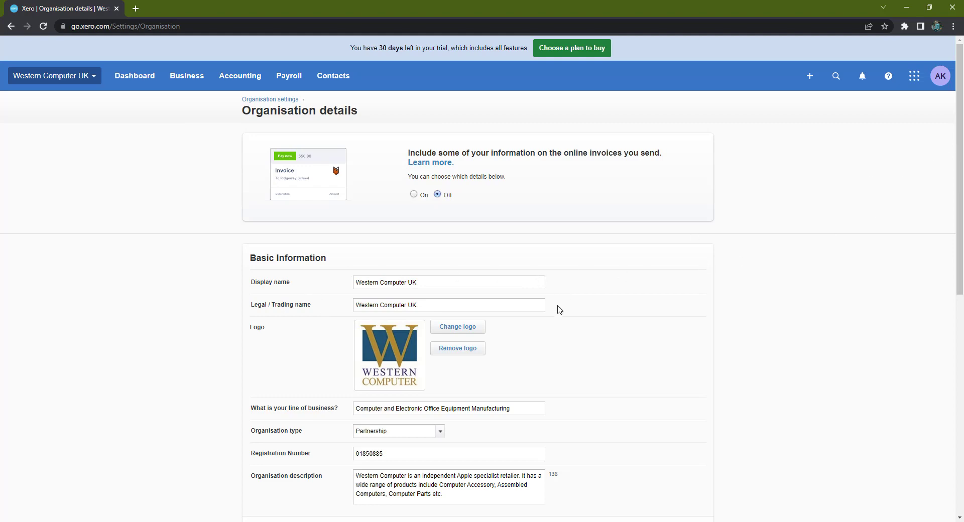
{"action": "scroll", "coordinate": [561, 317], "scroll_direction": "down", "scroll_amount": 5}
{"action": "scroll", "coordinate": [565, 319], "scroll_direction": "up", "scroll_amount": 5}
{"action": "left_click", "coordinate": [131, 79]}
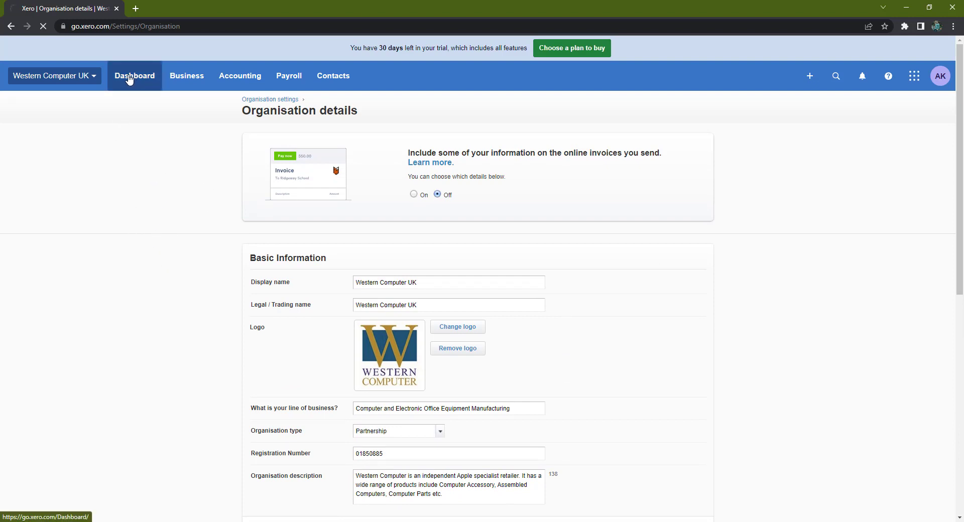